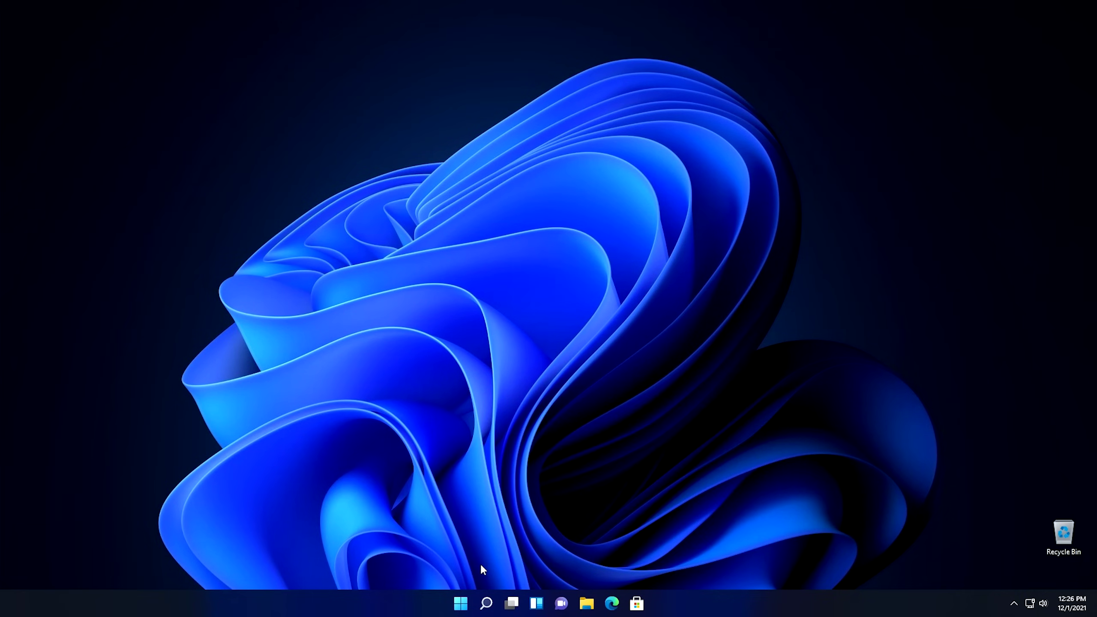
# Open the Accounts section of the Windows Settings
pyautogui.click(460, 605)
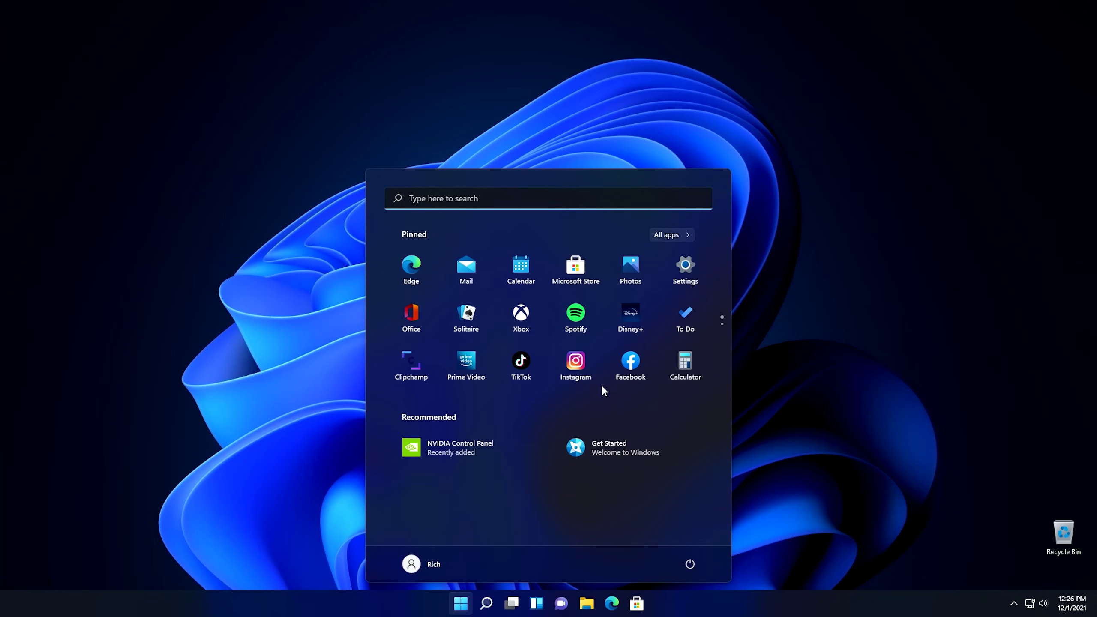
pyautogui.click(689, 272)
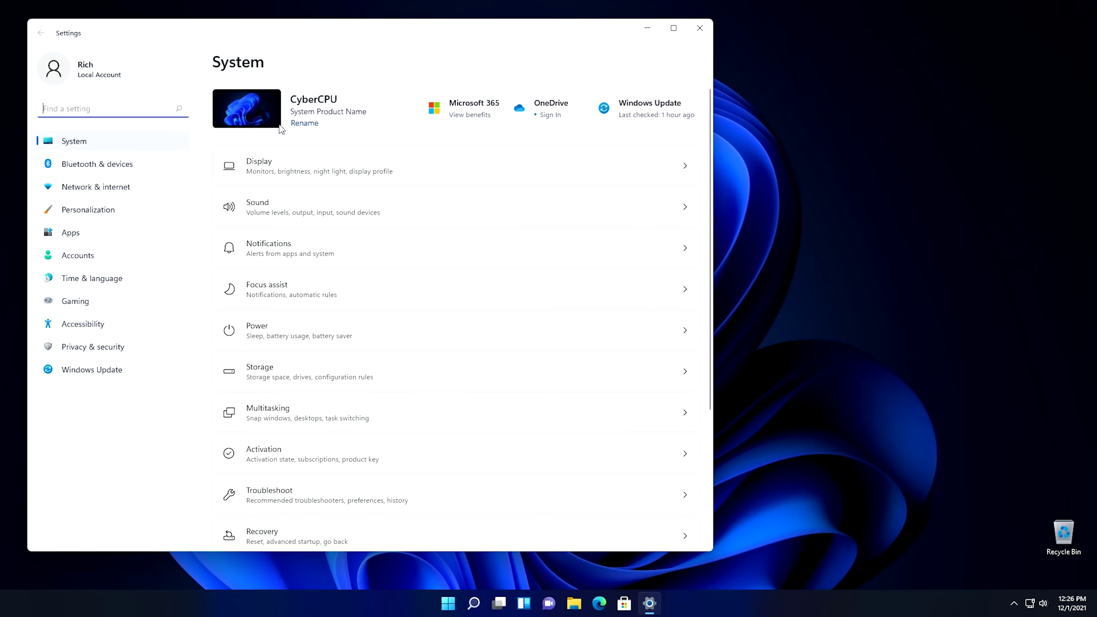
pyautogui.click(81, 256)
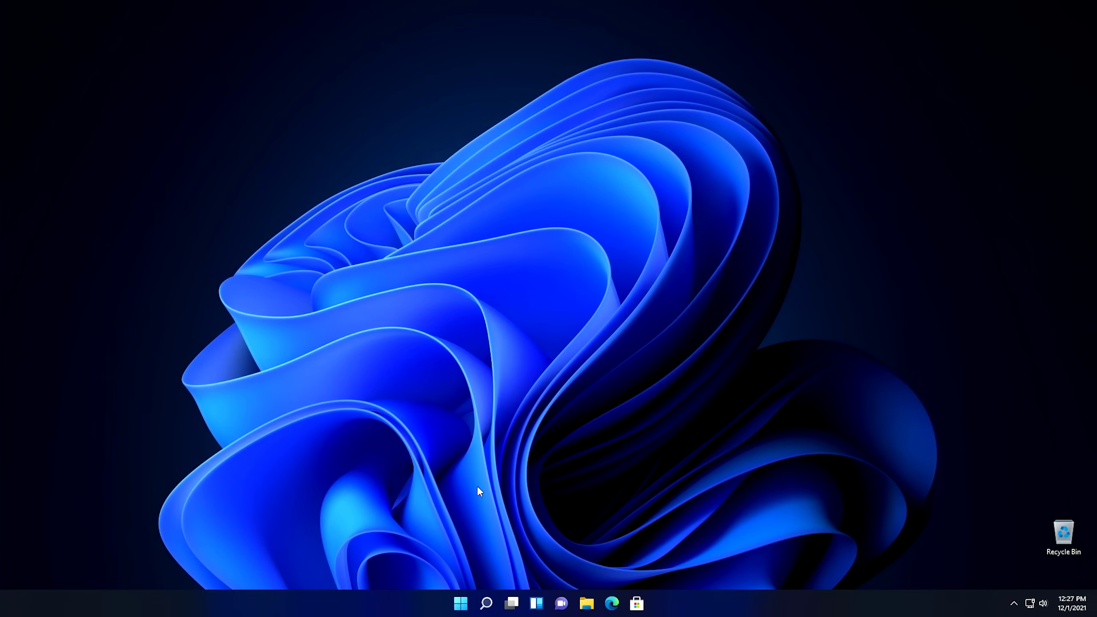
# Uninstall Microsoft OneDrive through Programs and Features in Control Panel, allowing the app to make changes, and close the window
pyautogui.click(462, 605)
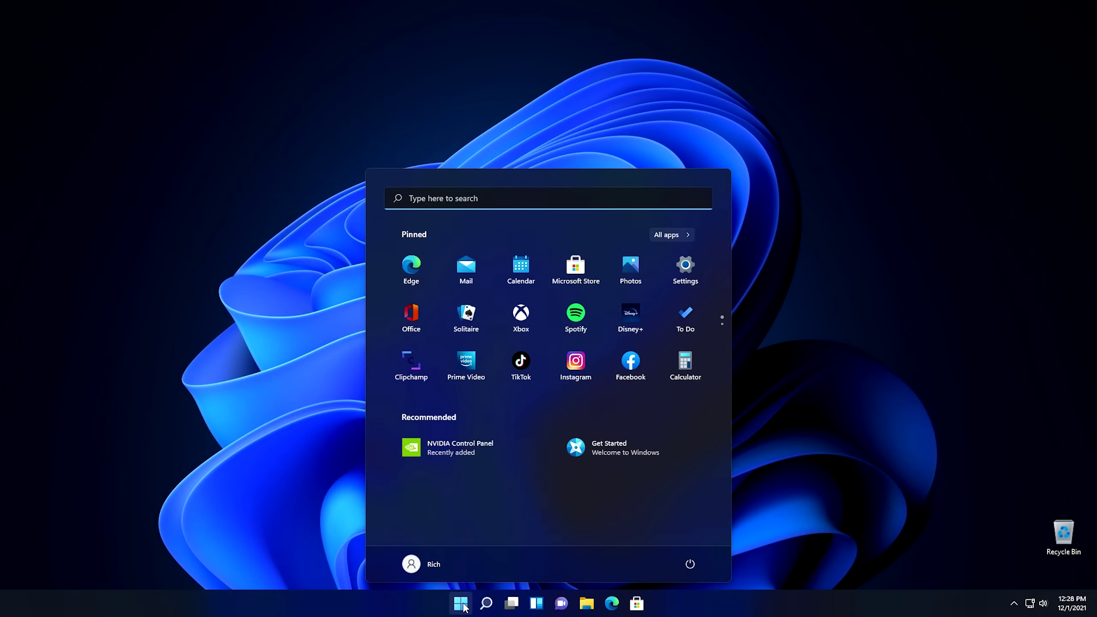
pyautogui.write('con')
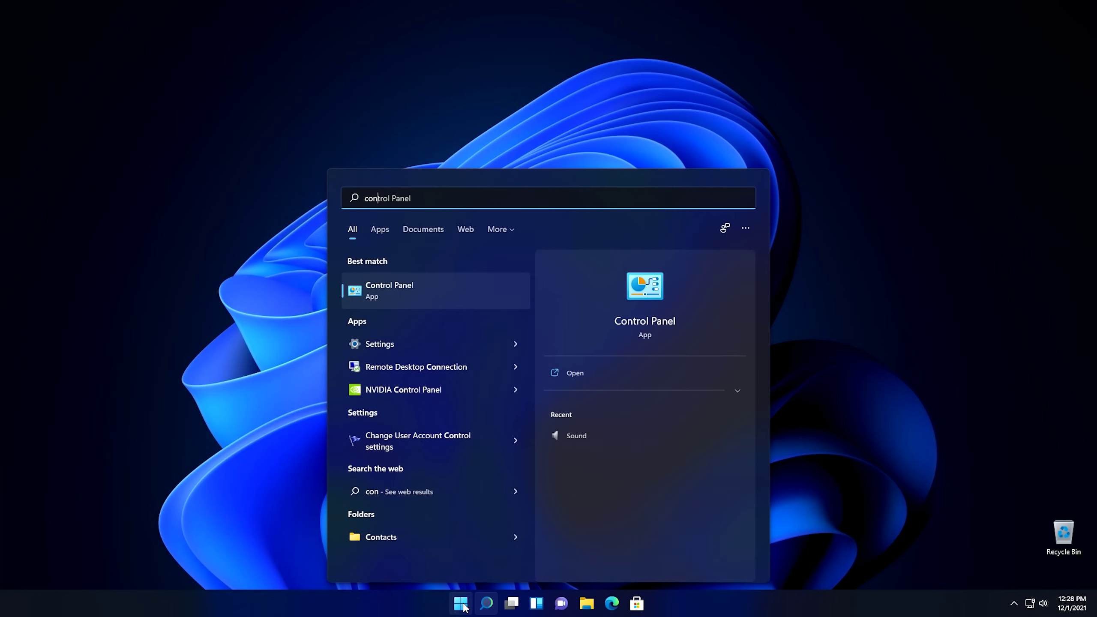
pyautogui.click(410, 296)
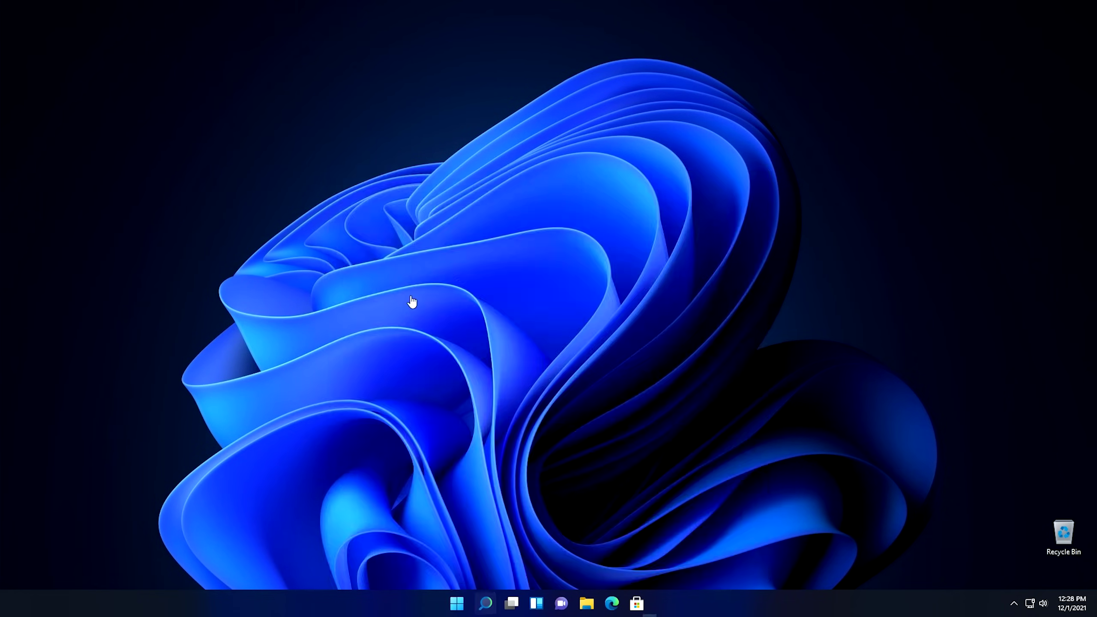
pyautogui.click(408, 342)
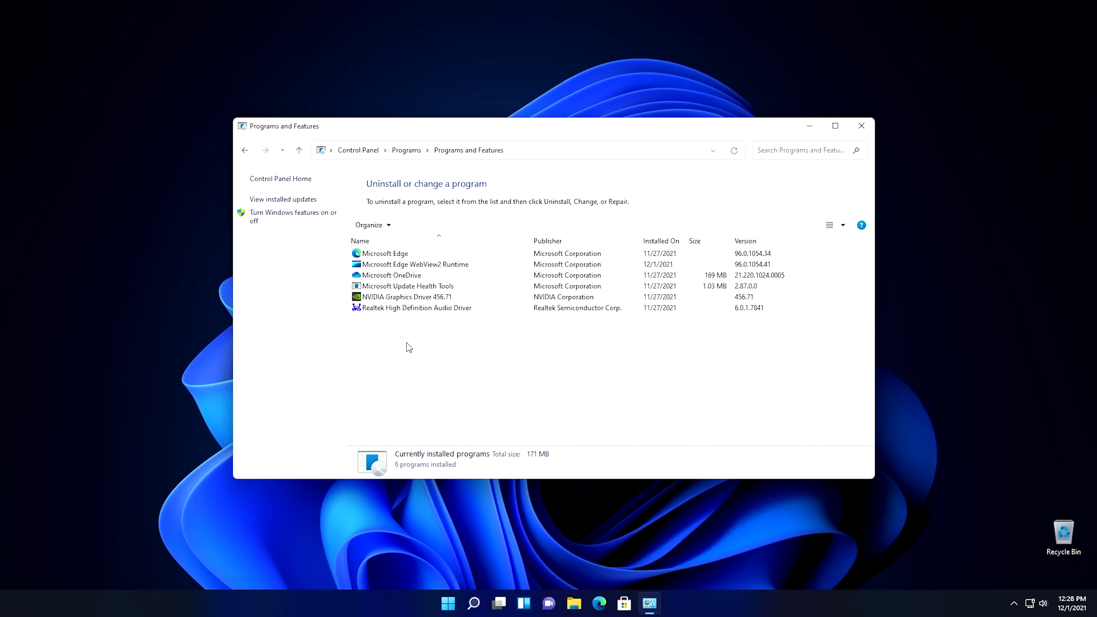
pyautogui.click(394, 277)
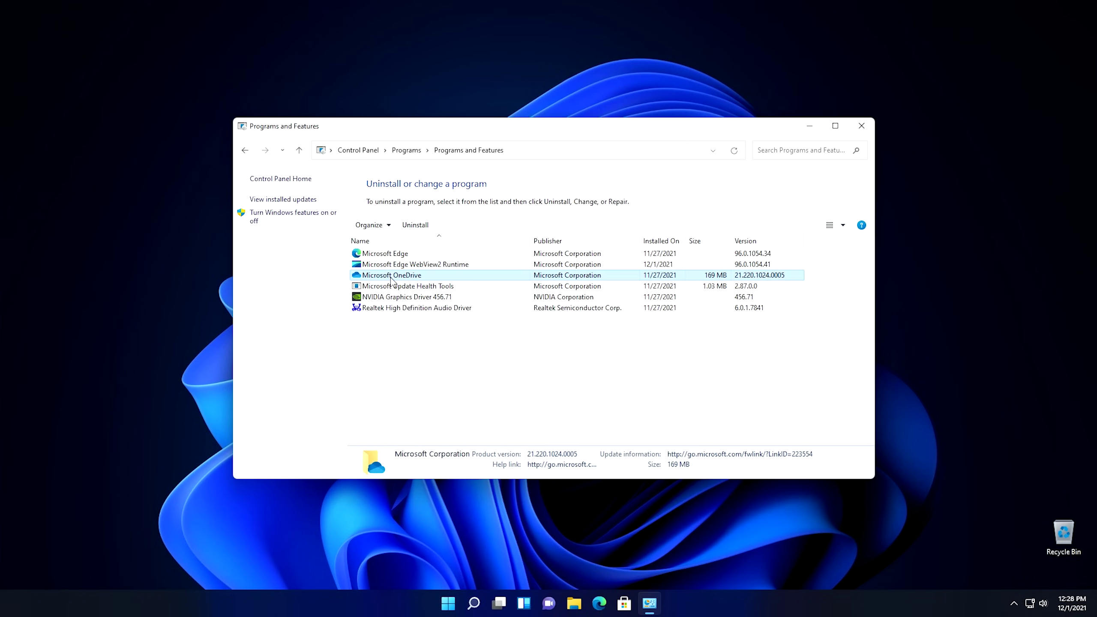
pyautogui.click(411, 225)
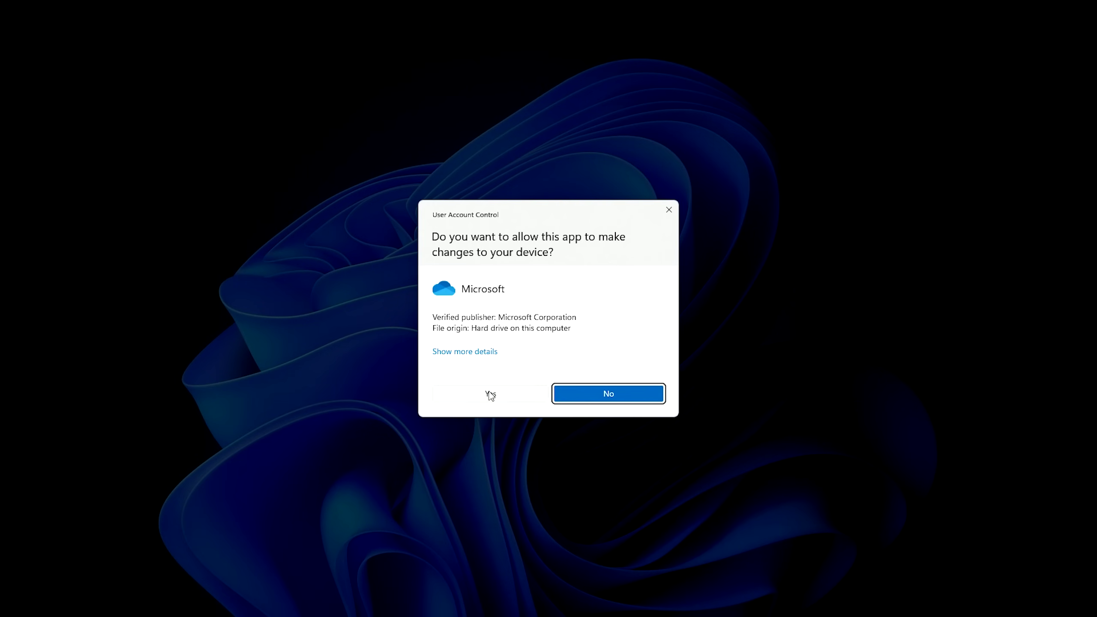
pyautogui.click(491, 394)
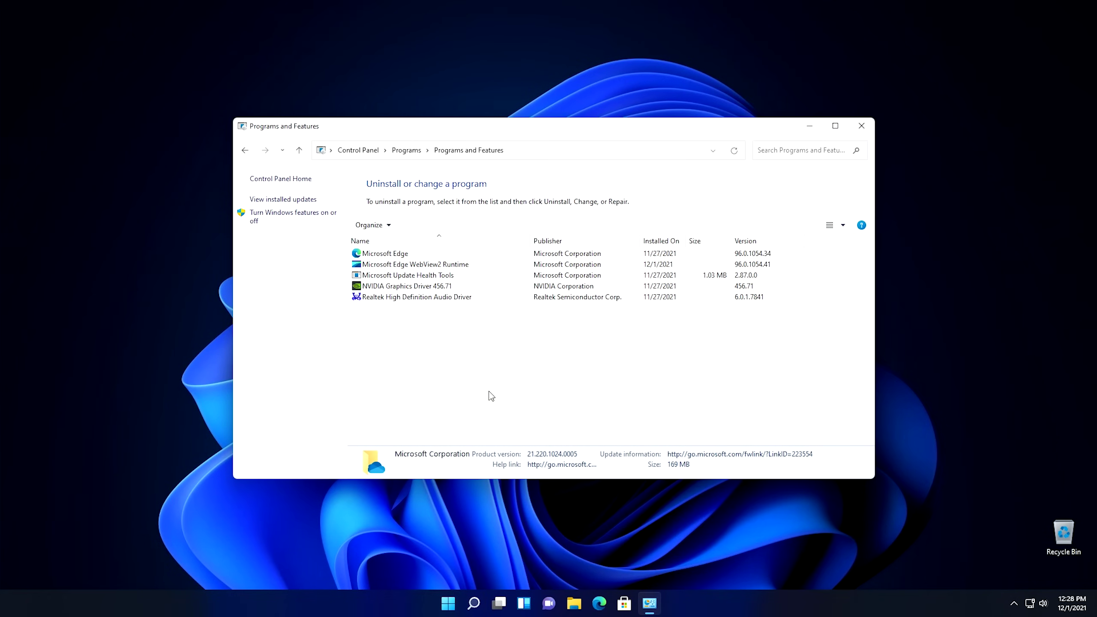
pyautogui.click(870, 127)
# Uninstall Microsoft Teams from the full list of installed apps
pyautogui.click(461, 603)
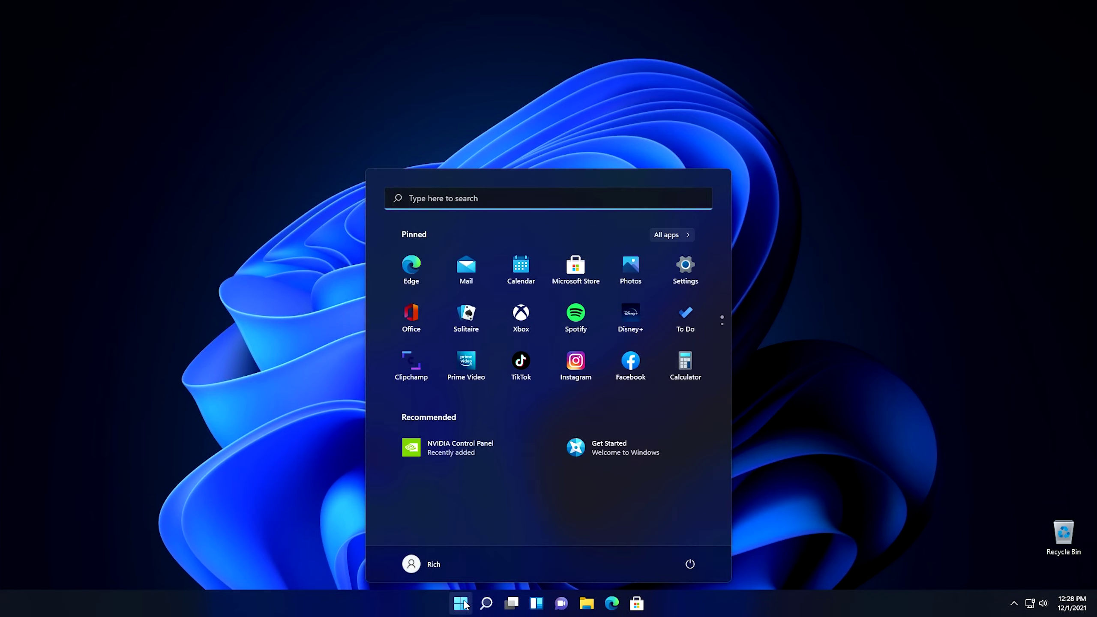
pyautogui.click(673, 235)
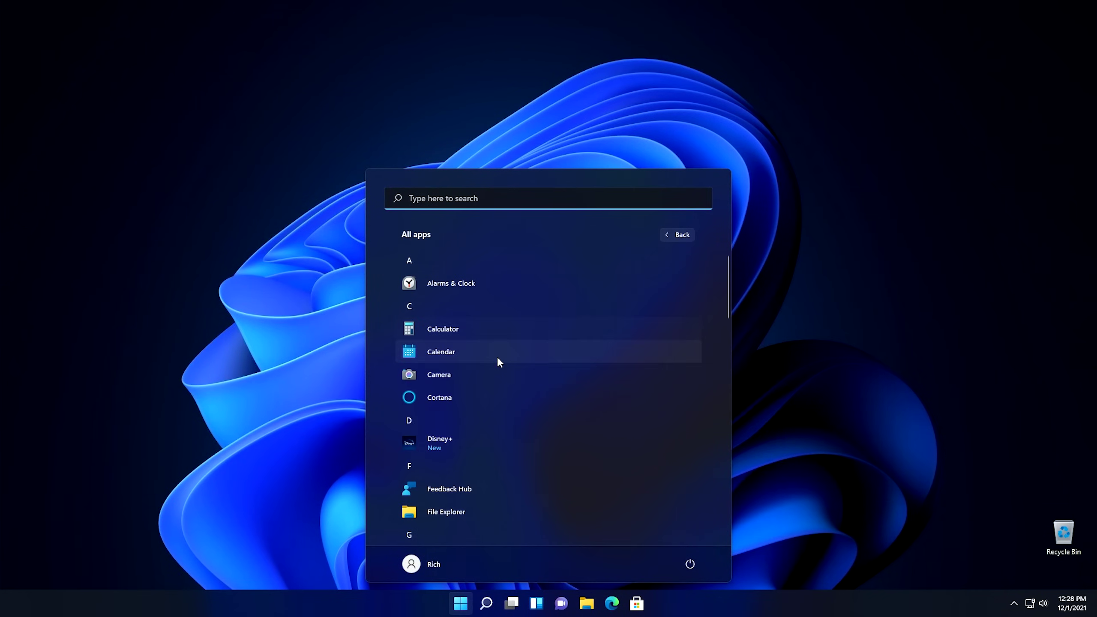
pyautogui.scroll(-5, 487, 425)
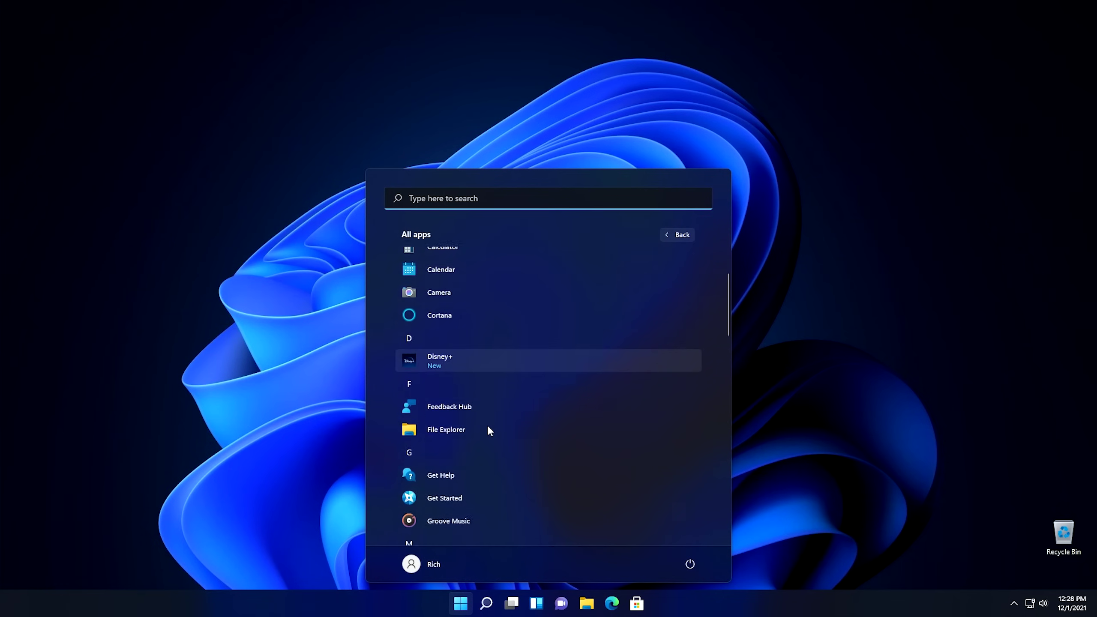
pyautogui.scroll(-2, 487, 424)
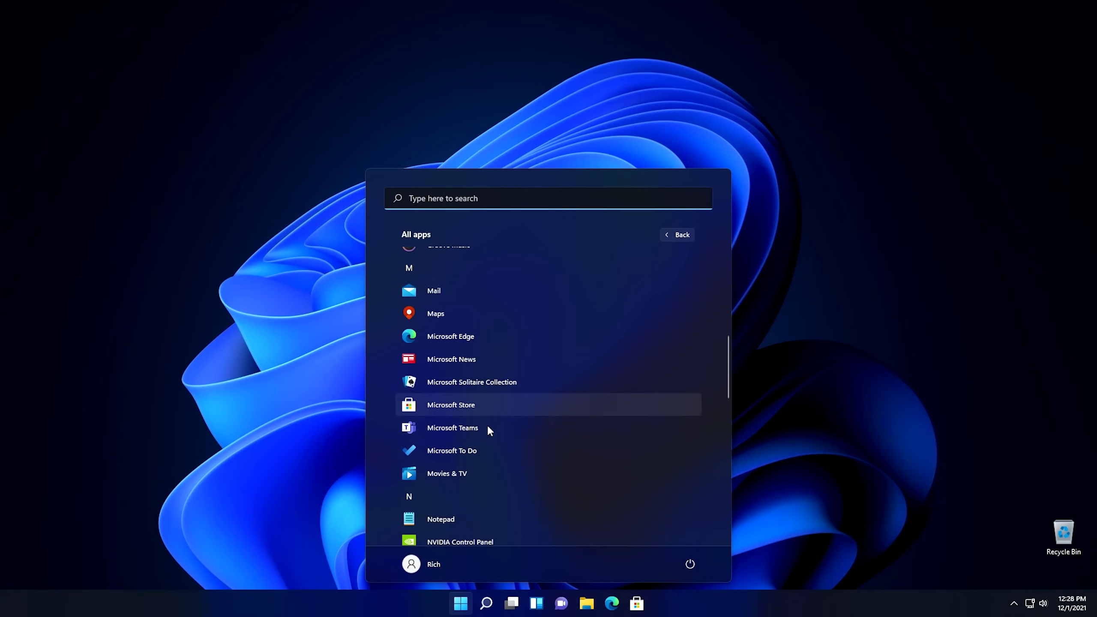
pyautogui.rightClick(476, 431)
pyautogui.click(519, 475)
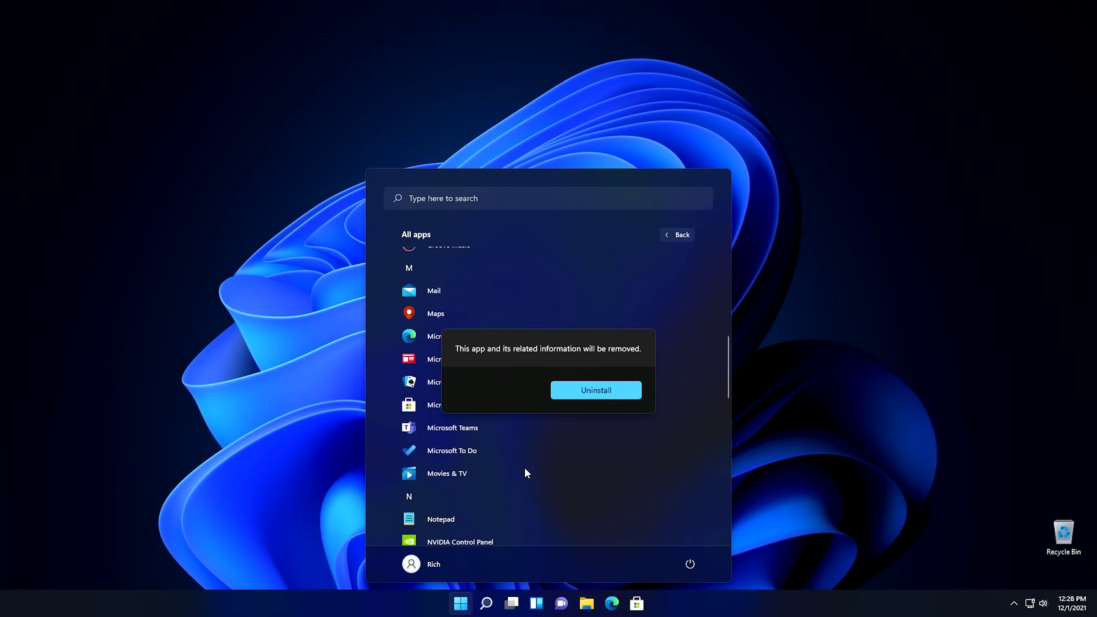
pyautogui.click(590, 389)
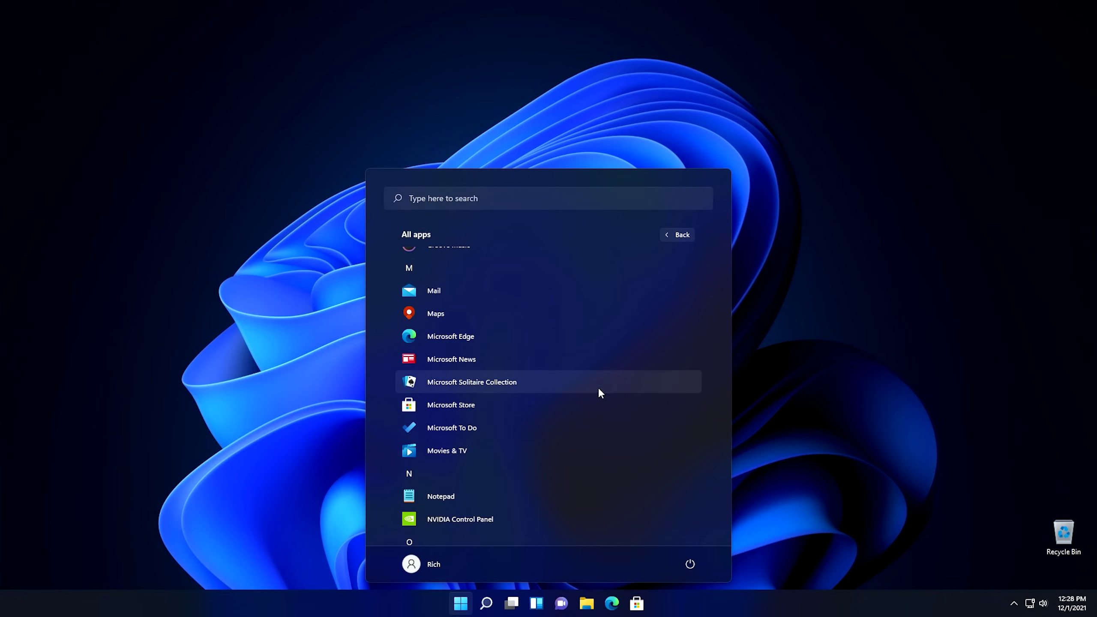
pyautogui.click(873, 385)
# Turn off system notifications in Settings, along with the device setup suggestions and the Windows tips and suggestions
pyautogui.click(460, 604)
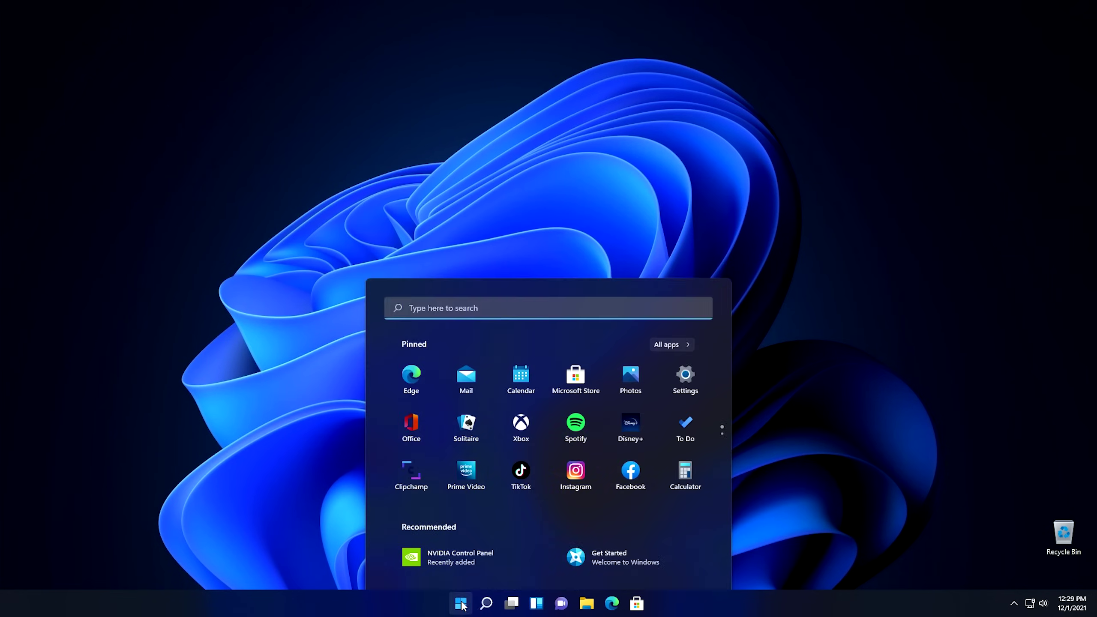
pyautogui.click(680, 282)
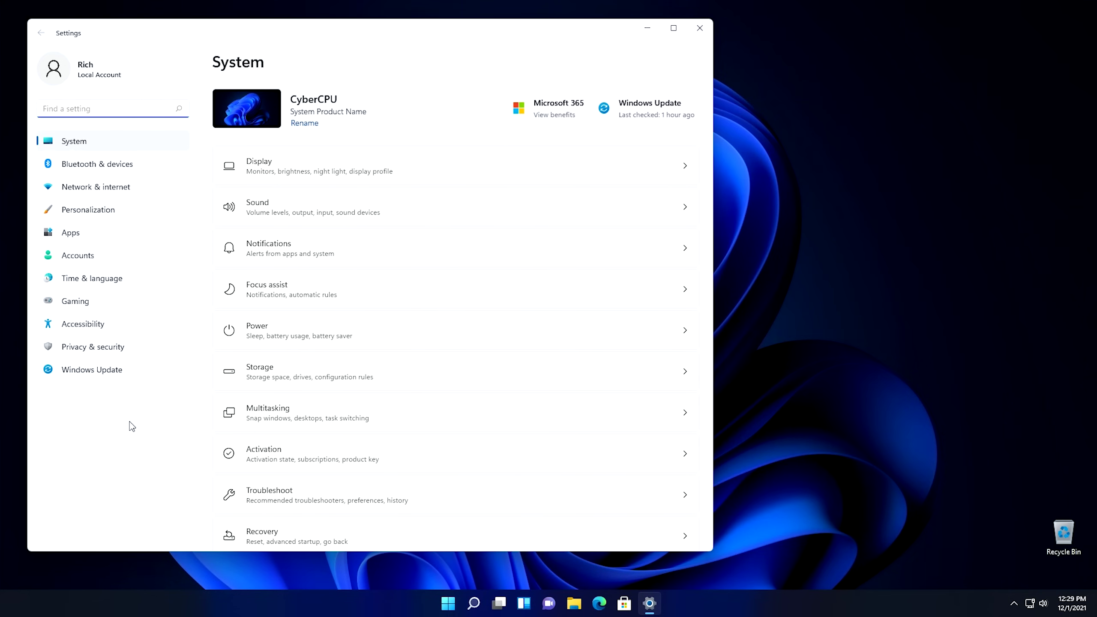
pyautogui.click(273, 257)
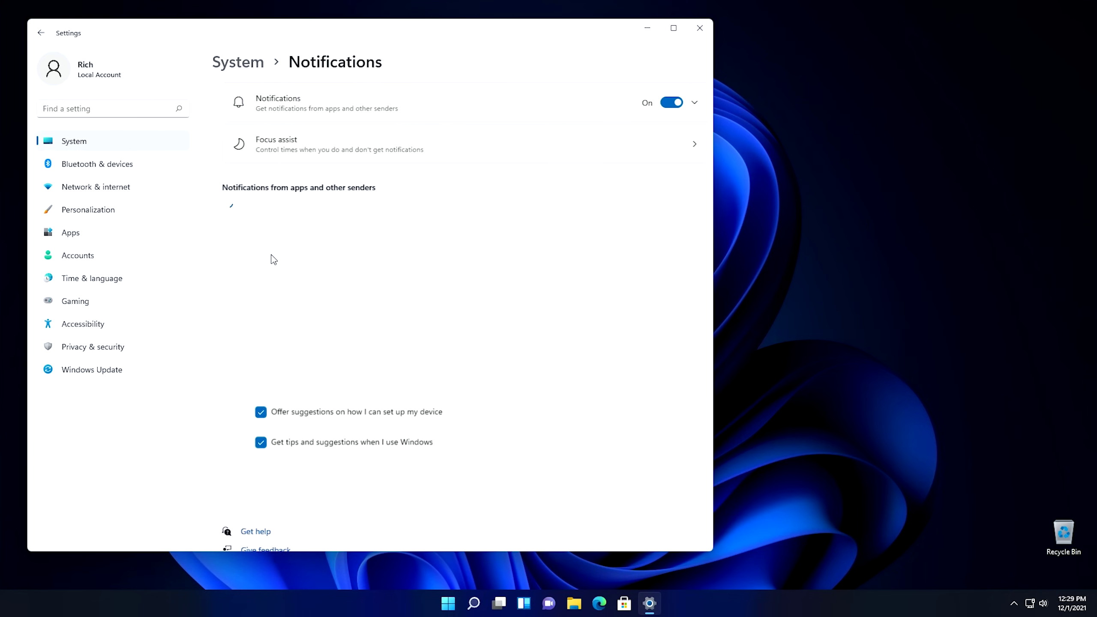
pyautogui.click(665, 104)
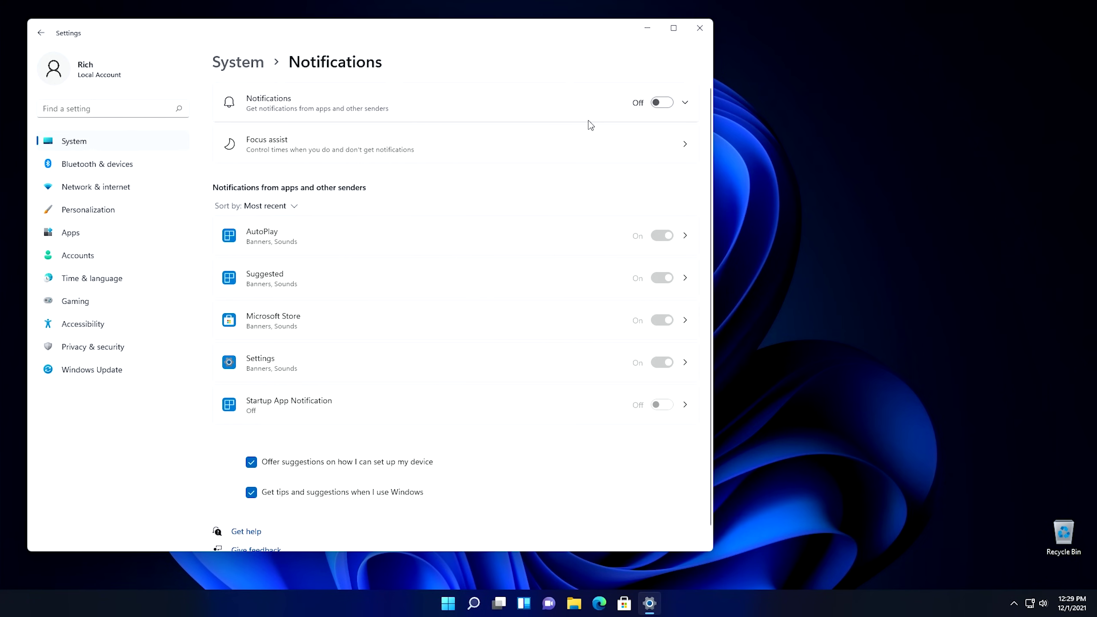
pyautogui.click(251, 464)
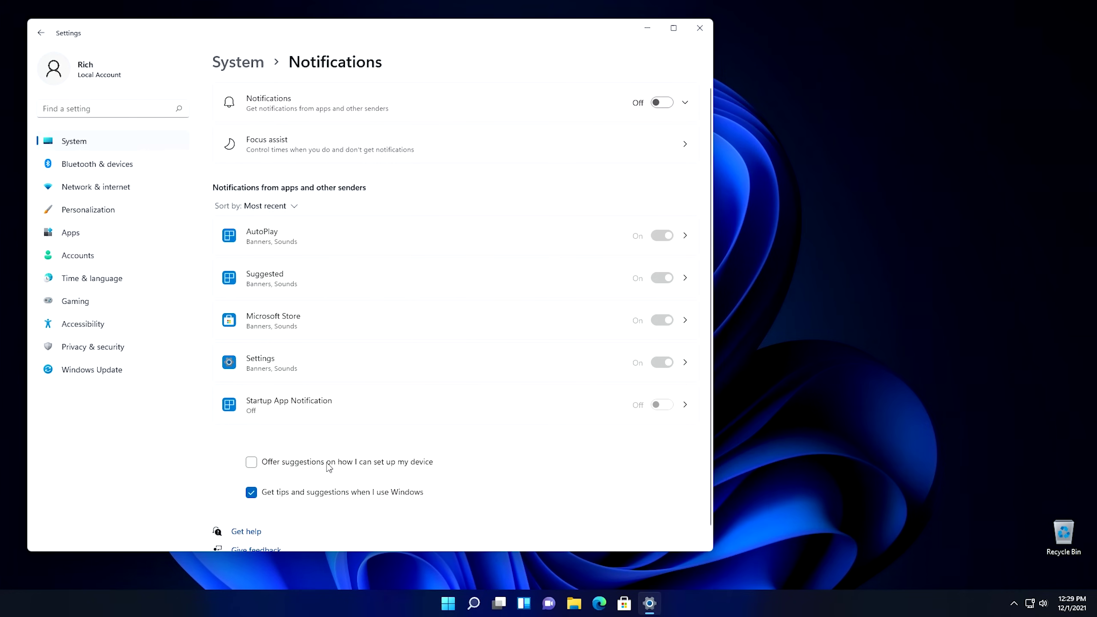
pyautogui.click(270, 495)
pyautogui.click(76, 142)
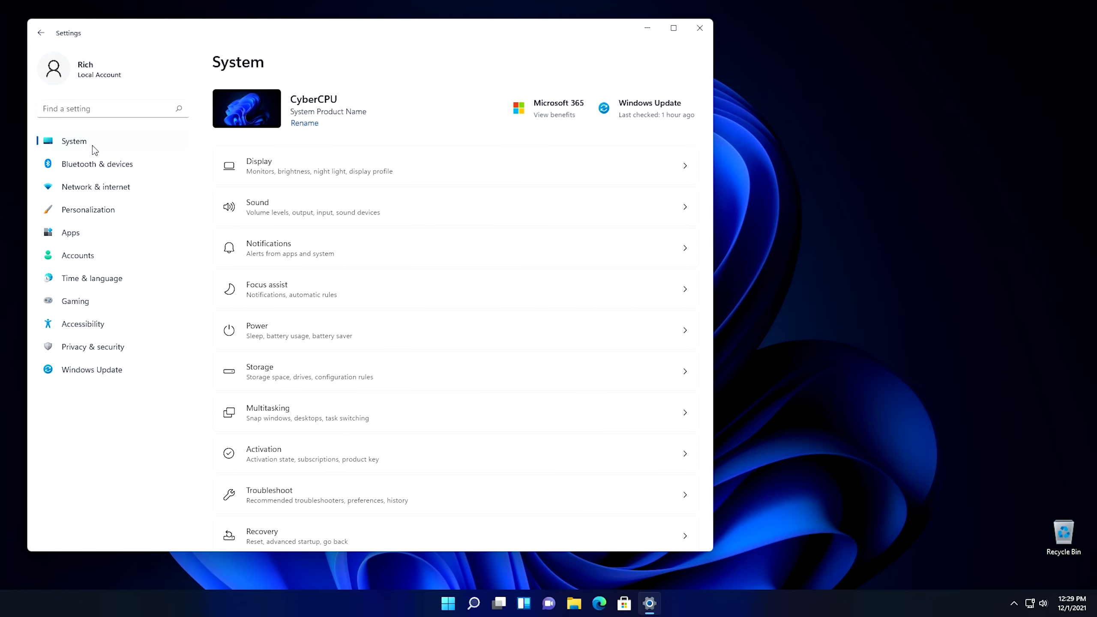
# Turn off all four general privacy options: personalized ads, language list access, app launch tracking and suggested content in Settings
pyautogui.click(96, 352)
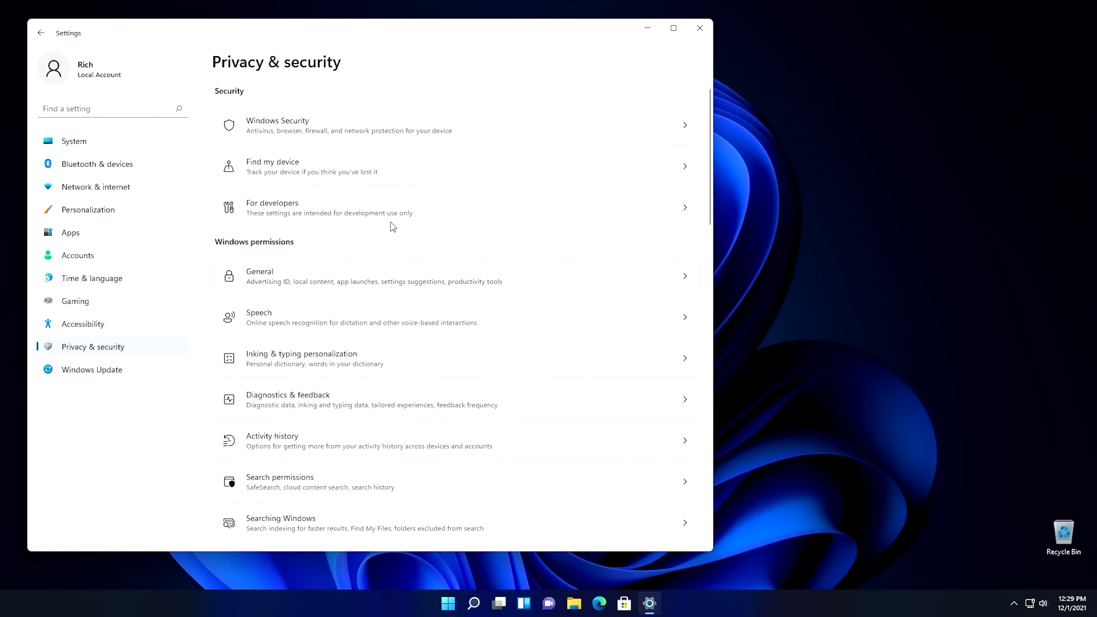
pyautogui.click(285, 279)
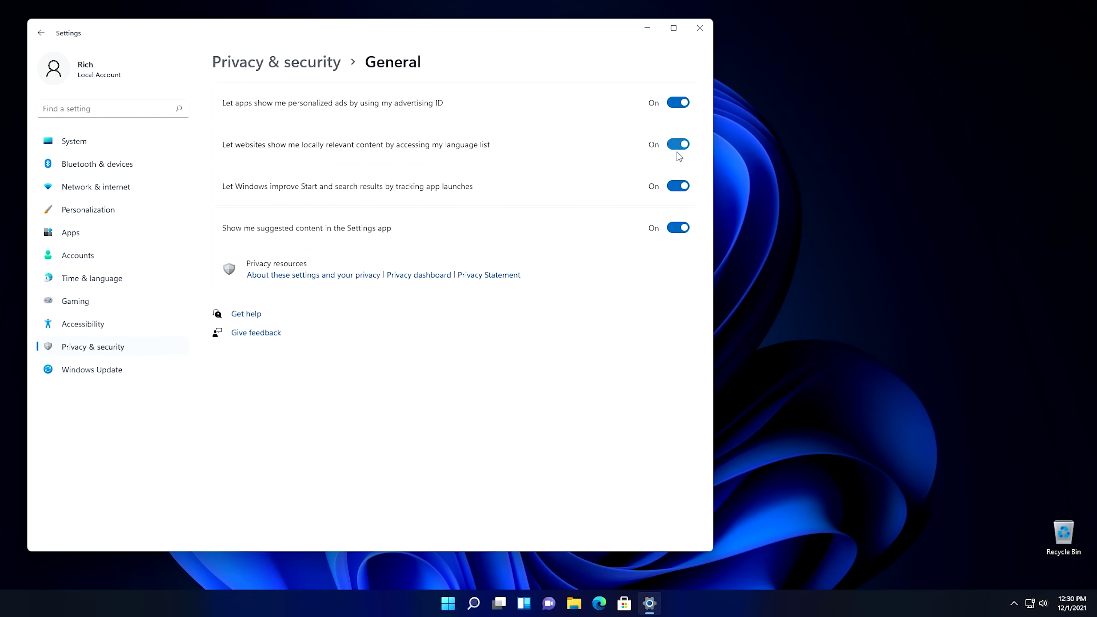
pyautogui.click(678, 103)
pyautogui.click(677, 144)
pyautogui.click(678, 188)
pyautogui.click(679, 228)
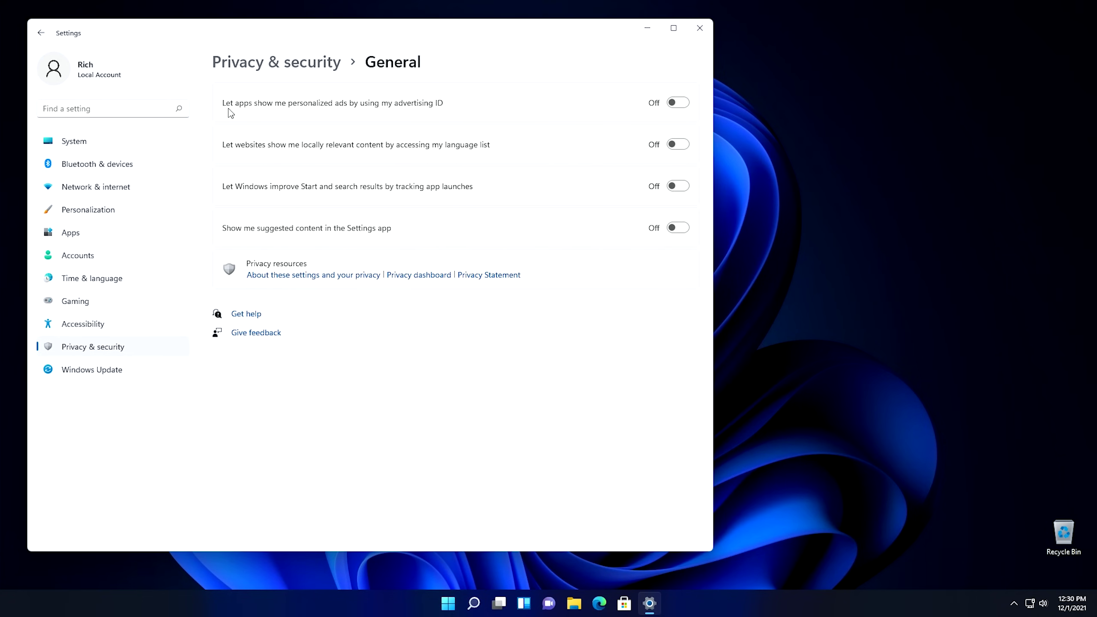
pyautogui.click(285, 62)
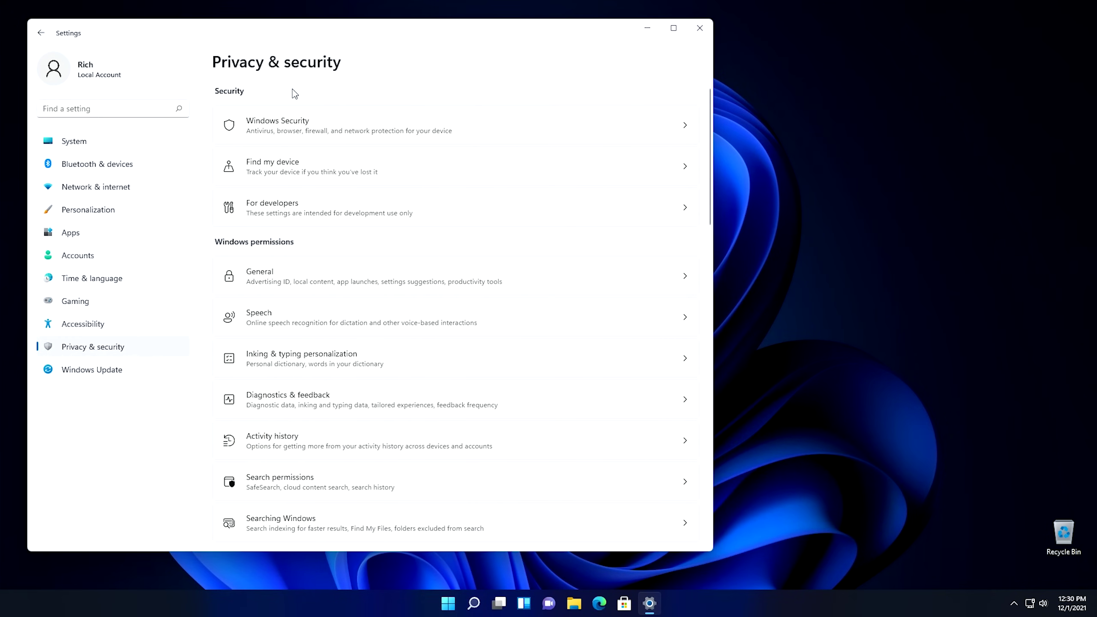
# Check the online speech recognition setting and turn off the personal inking and typing dictionary
pyautogui.click(292, 320)
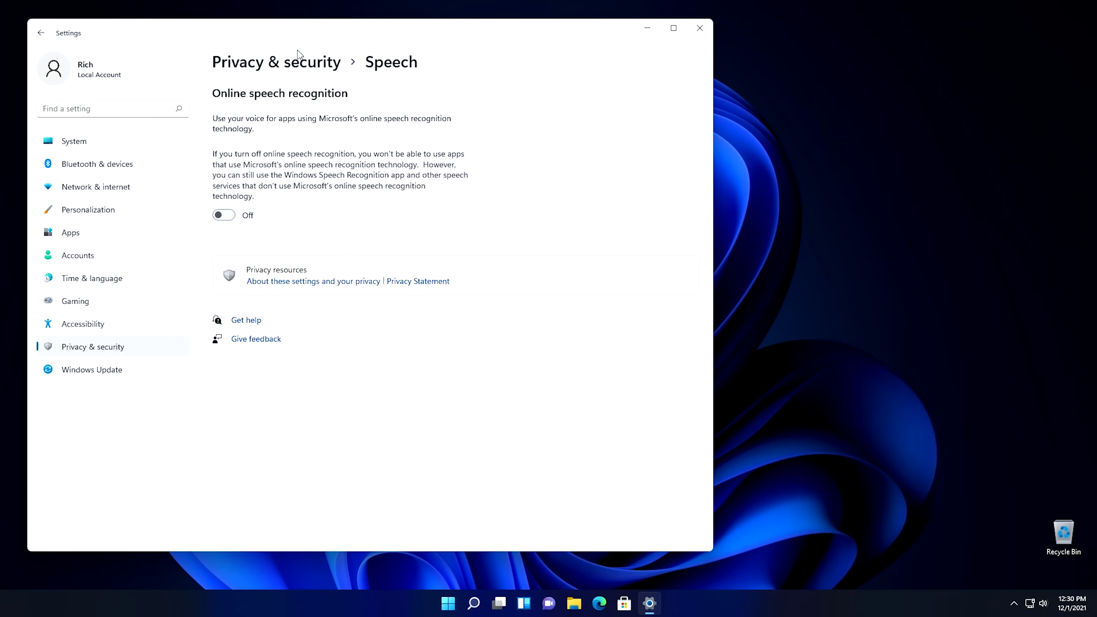
pyautogui.click(282, 70)
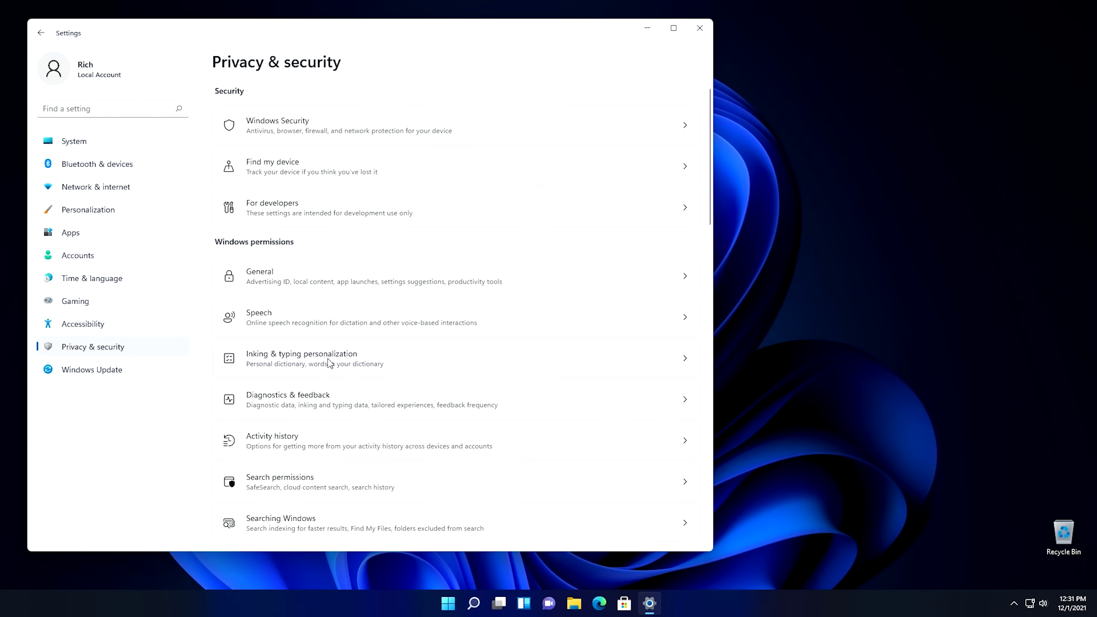
pyautogui.click(309, 357)
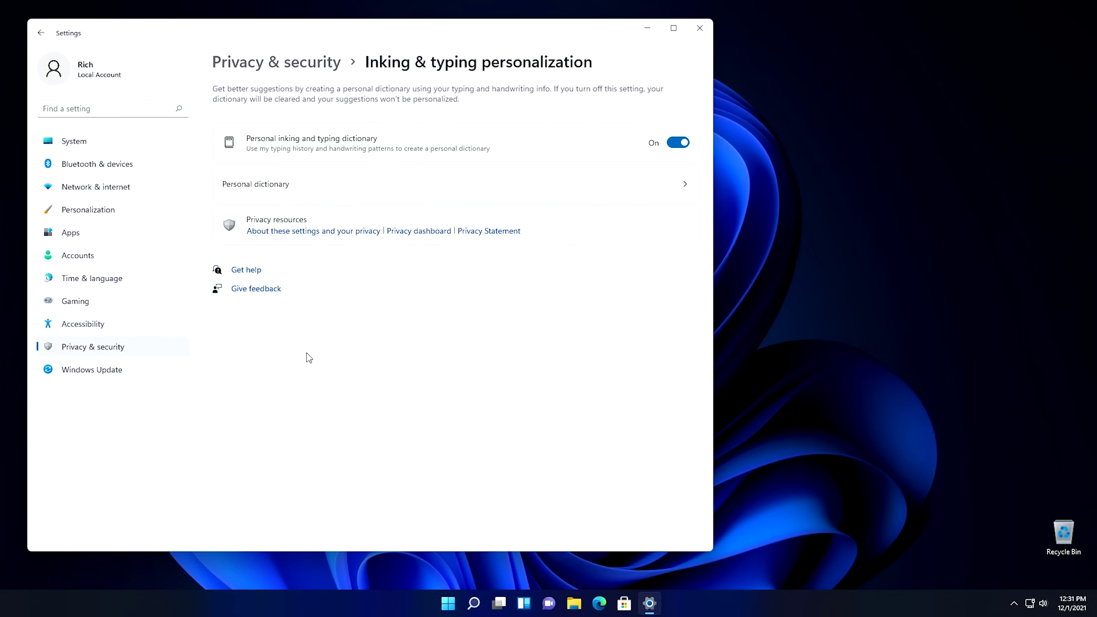
pyautogui.click(680, 144)
pyautogui.click(282, 65)
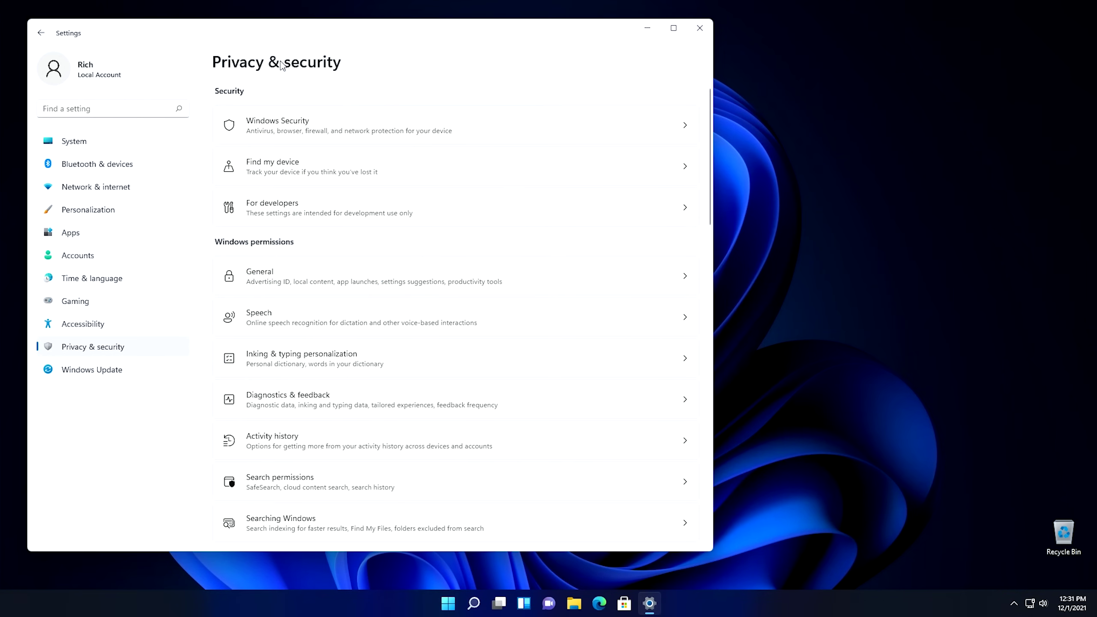
# Turn off location services in the app permissions and return to the Privacy & security overview
pyautogui.scroll(-5, 367, 380)
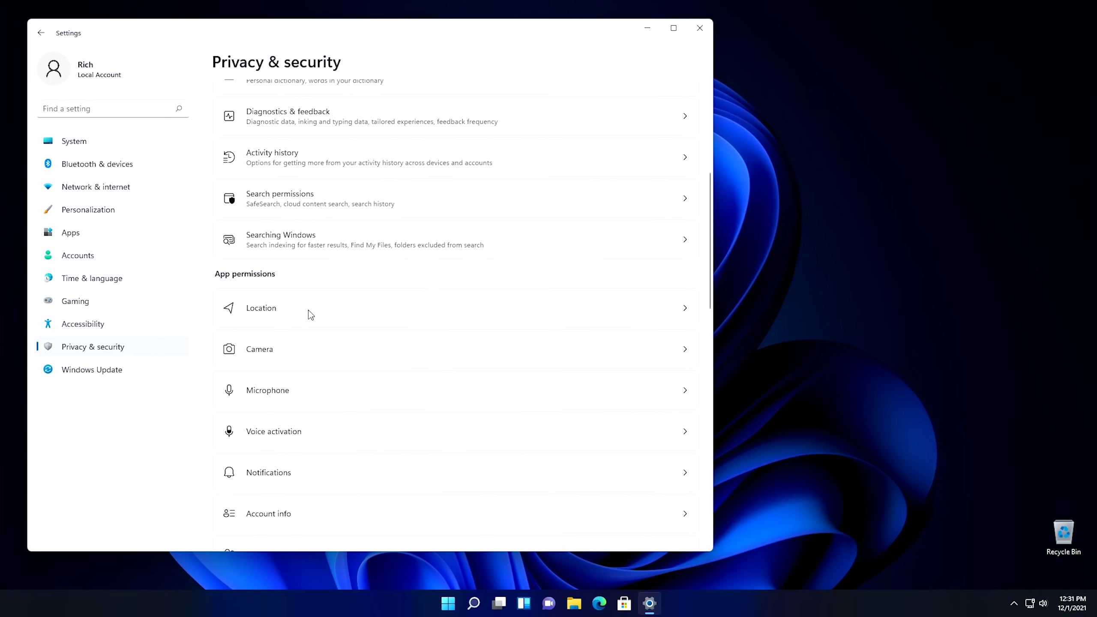
pyautogui.click(257, 311)
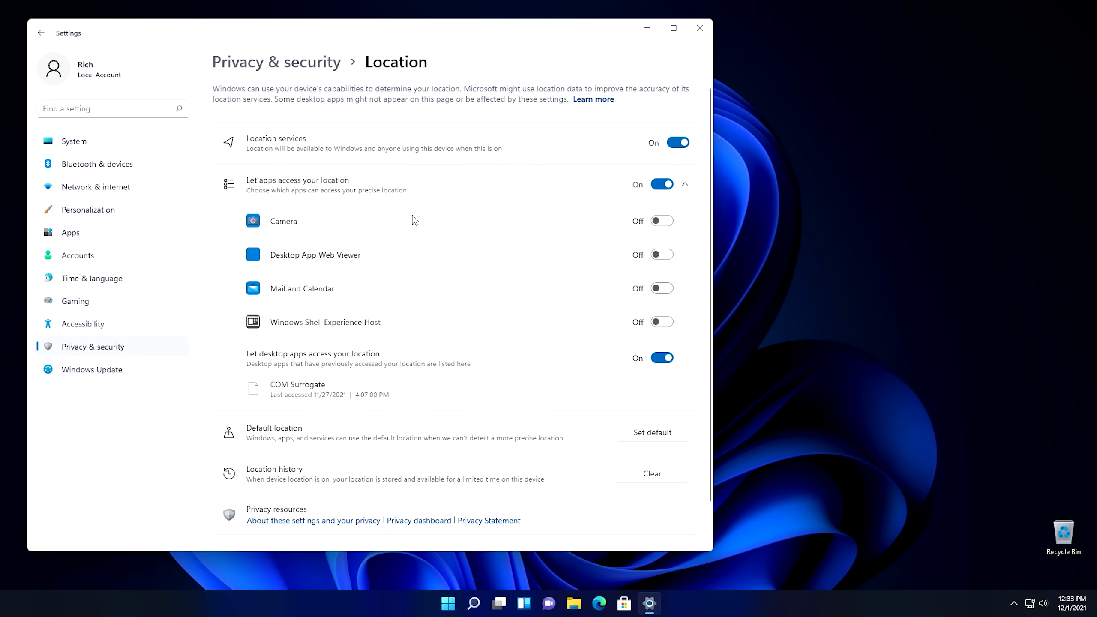
pyautogui.click(687, 144)
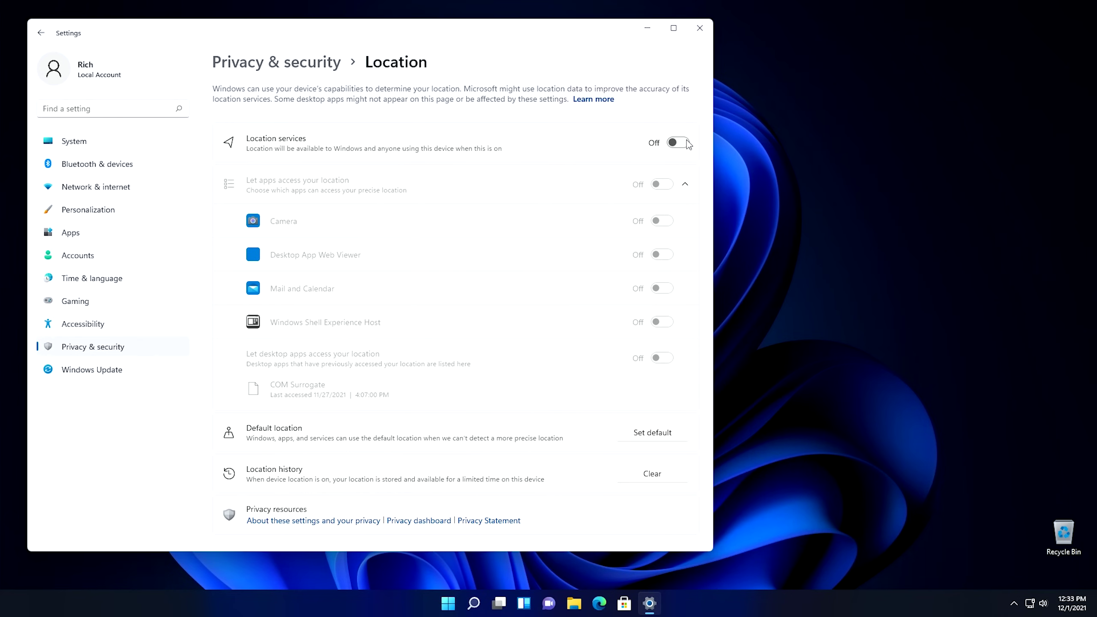
pyautogui.click(298, 68)
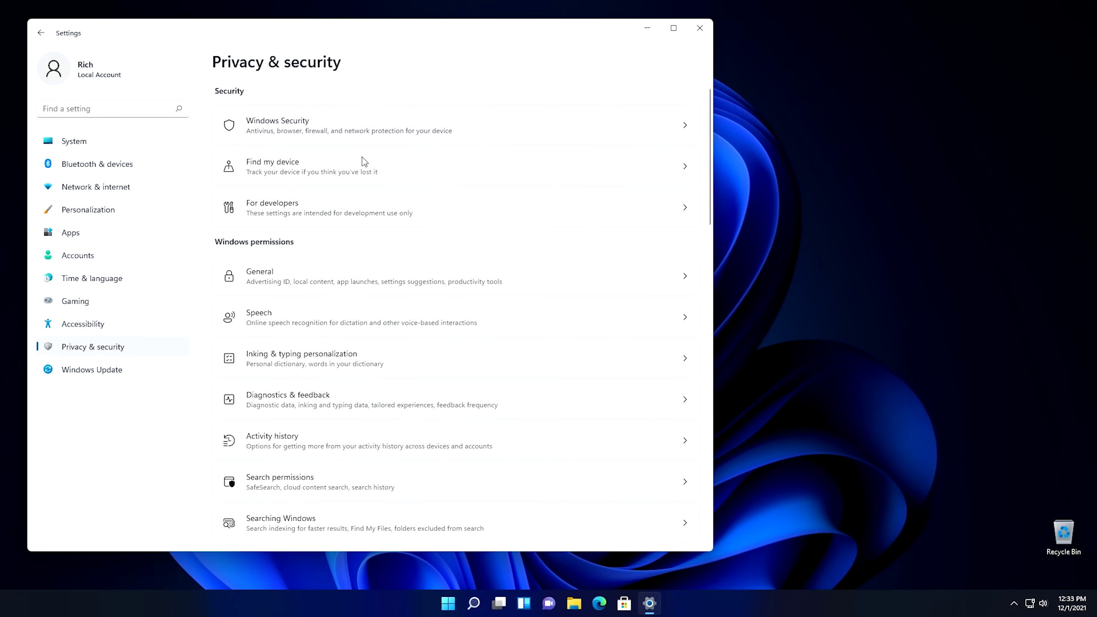
# Turn off optional diagnostic data and tailored experiences in the Diagnostics & feedback privacy settings
pyautogui.click(314, 400)
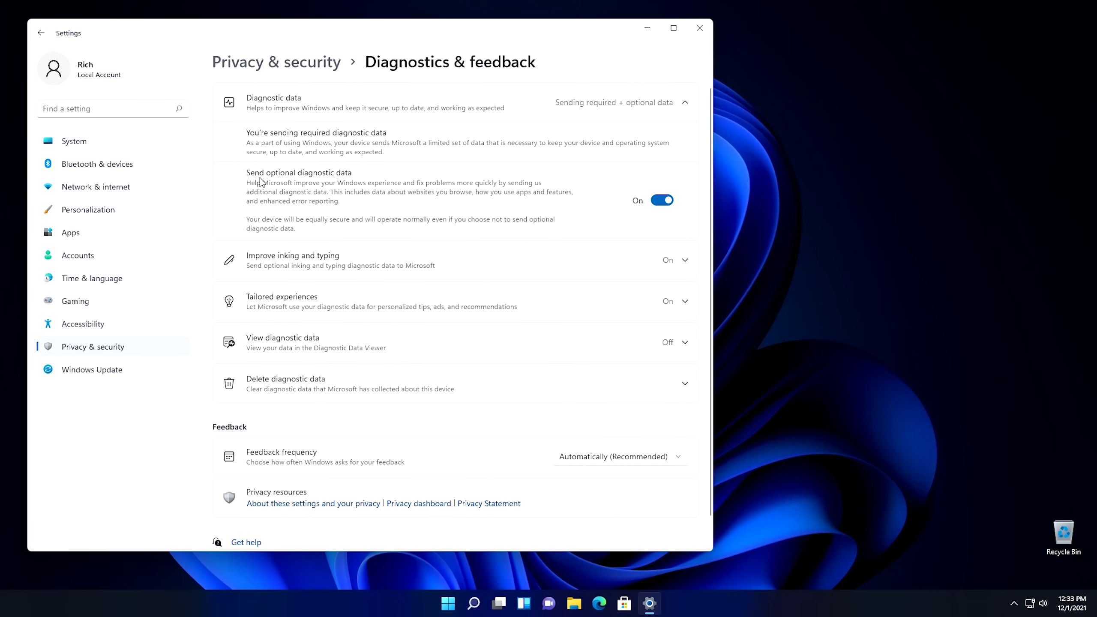
pyautogui.click(658, 202)
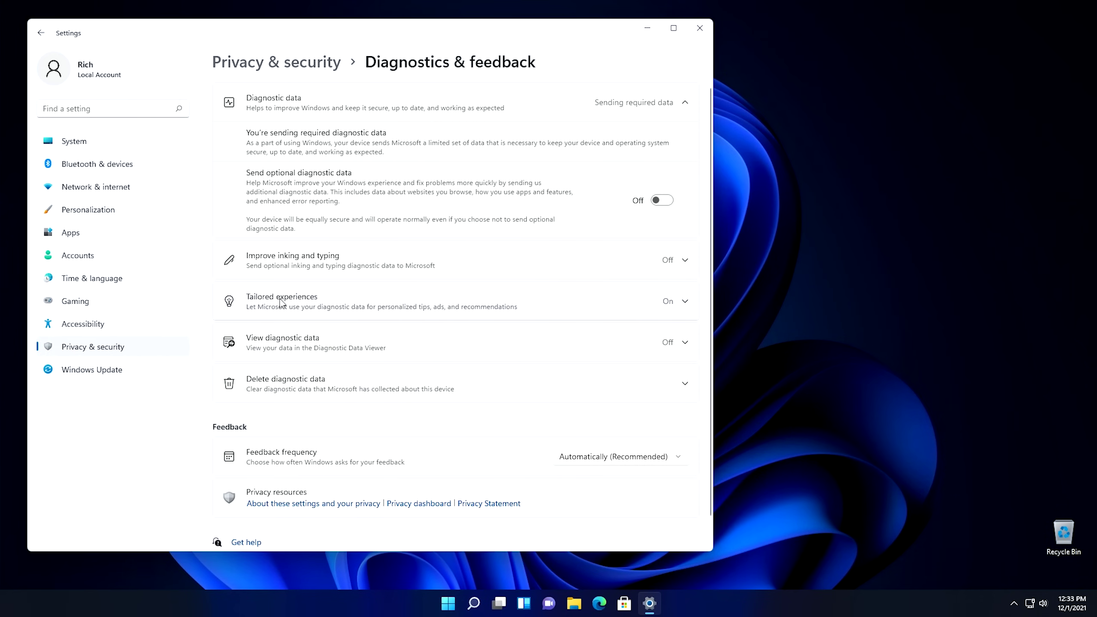
pyautogui.click(324, 302)
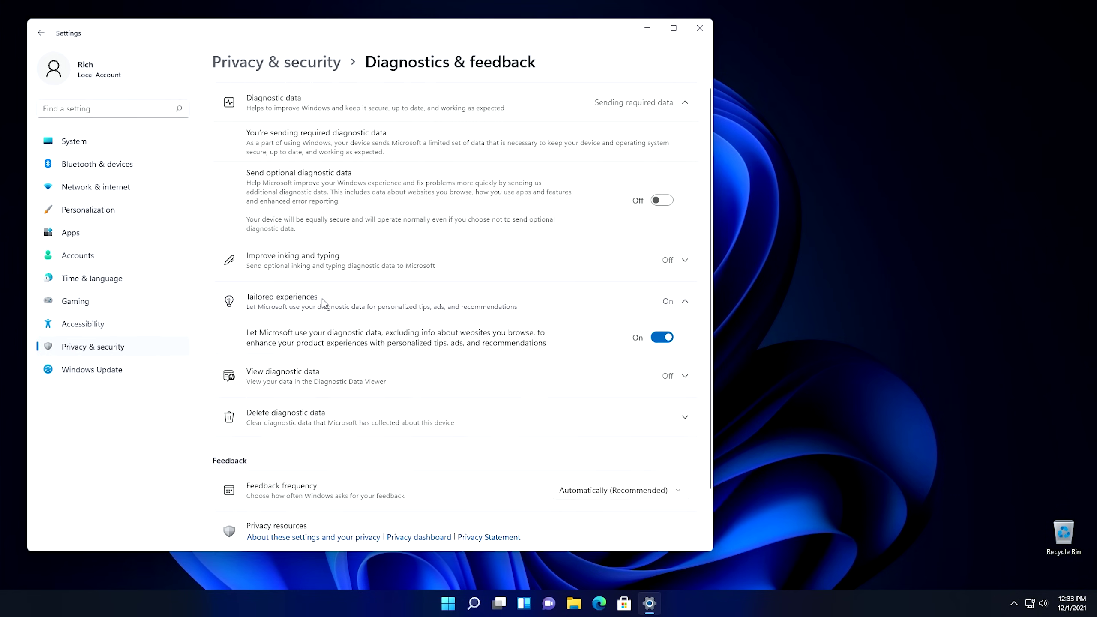
pyautogui.click(662, 337)
# Set the feedback frequency to Never and delete the diagnostic data Microsoft has collected about this device
pyautogui.scroll(-2, 473, 342)
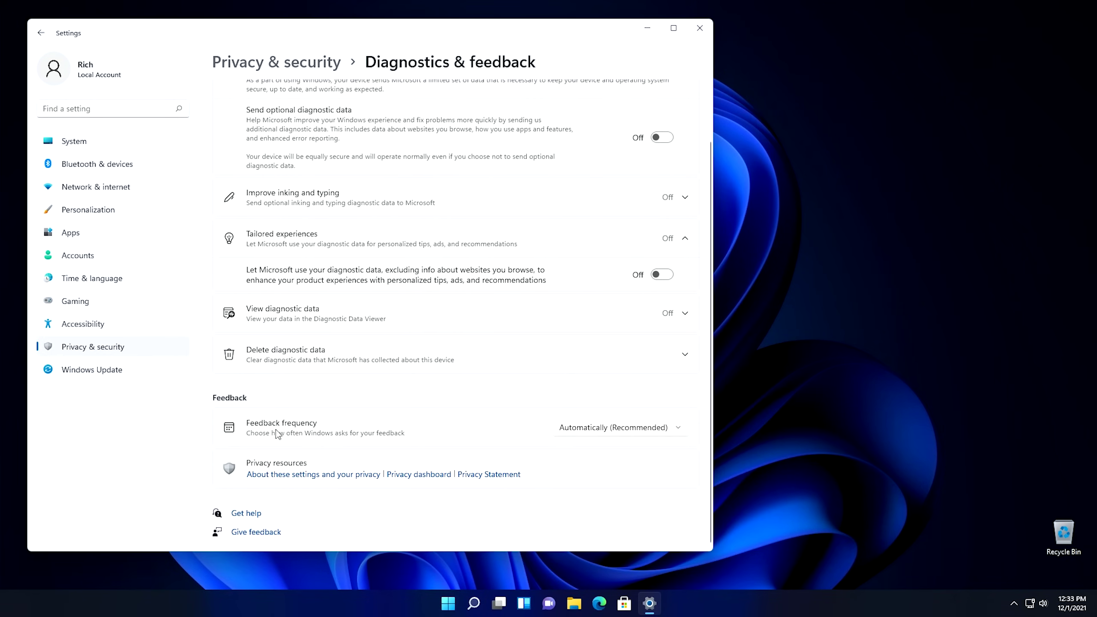
pyautogui.click(597, 429)
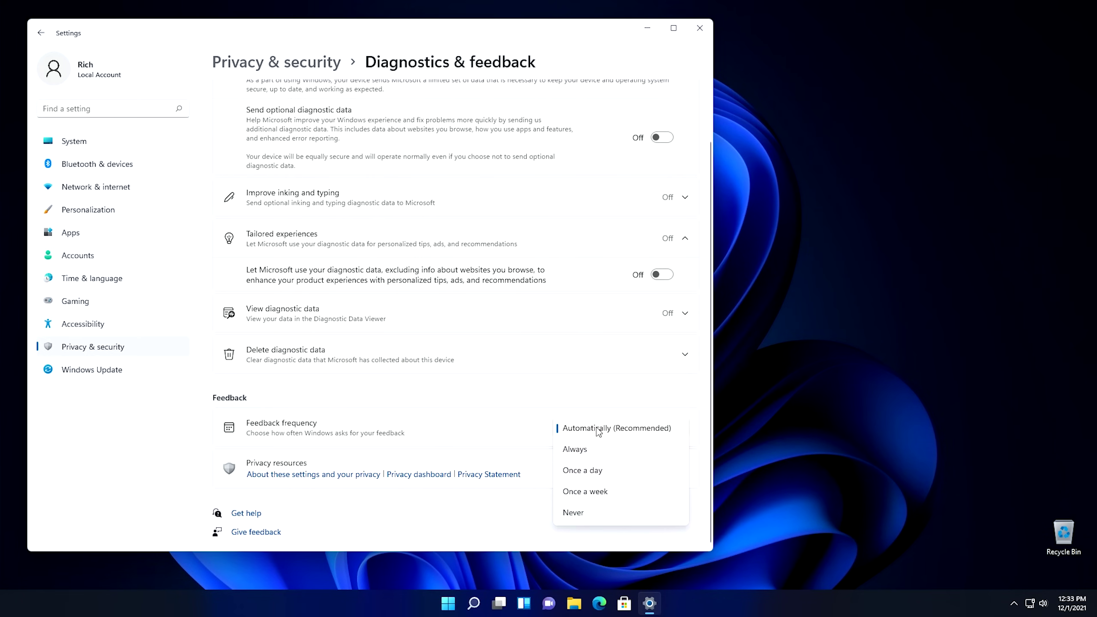
pyautogui.click(587, 515)
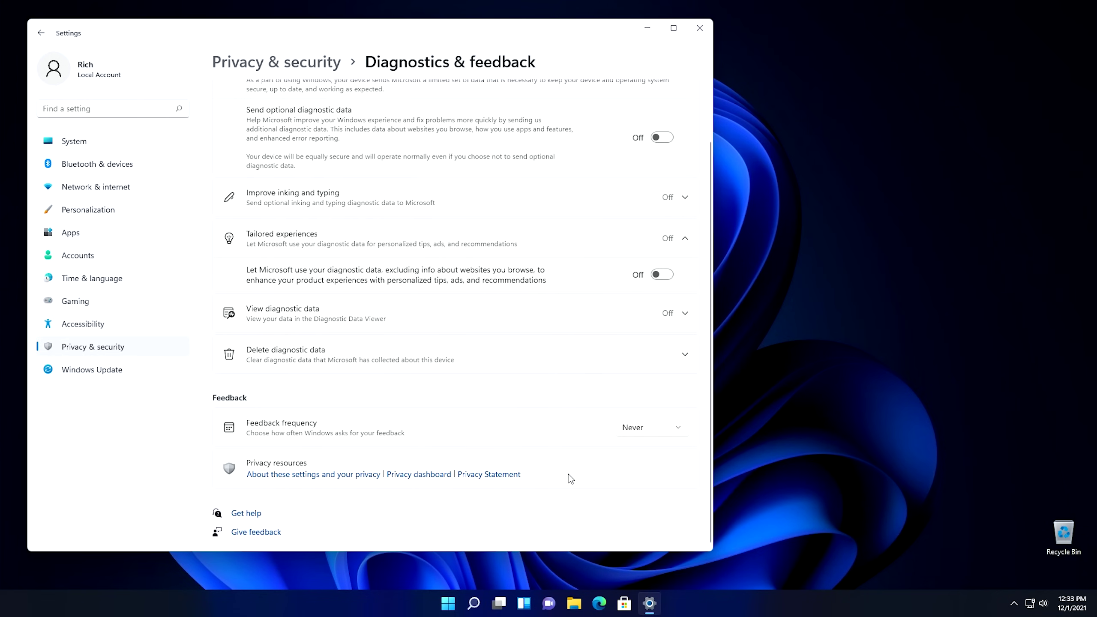
pyautogui.click(302, 354)
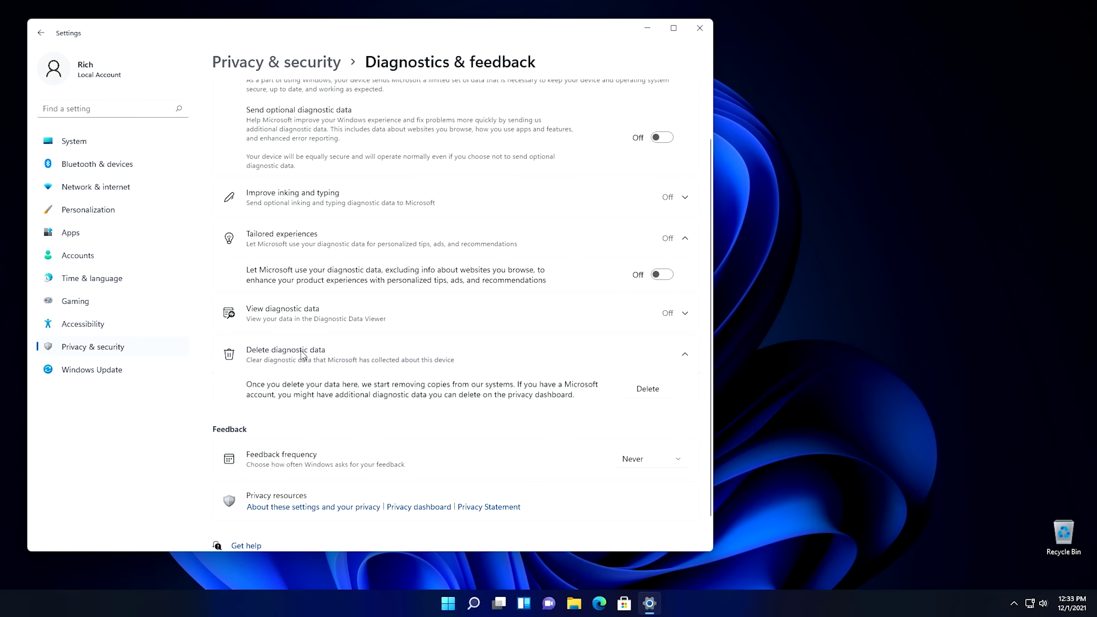
pyautogui.click(663, 394)
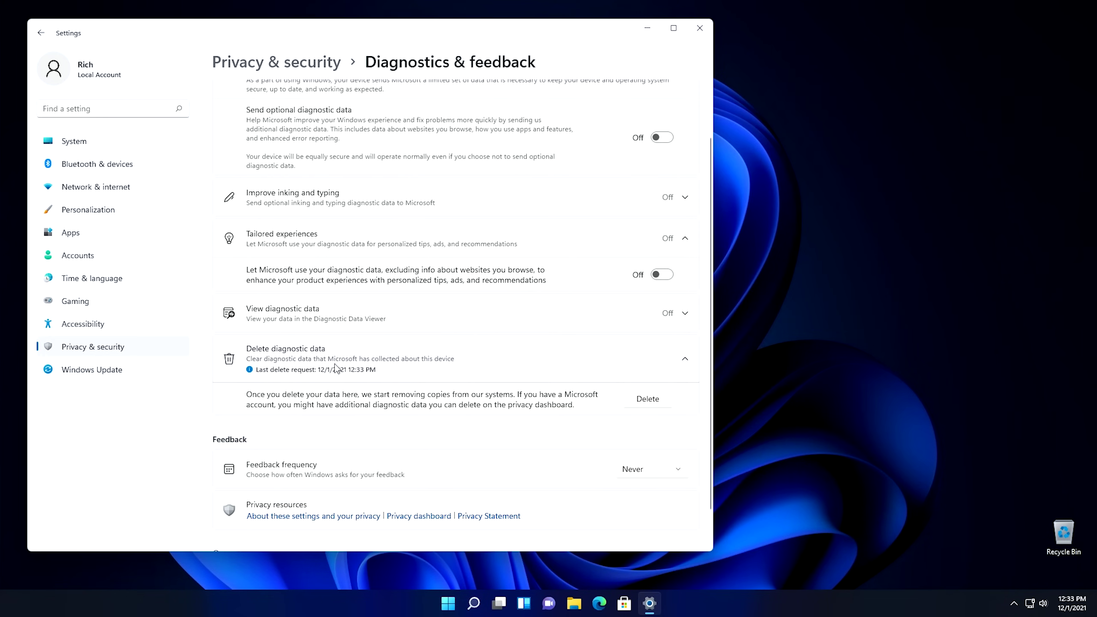
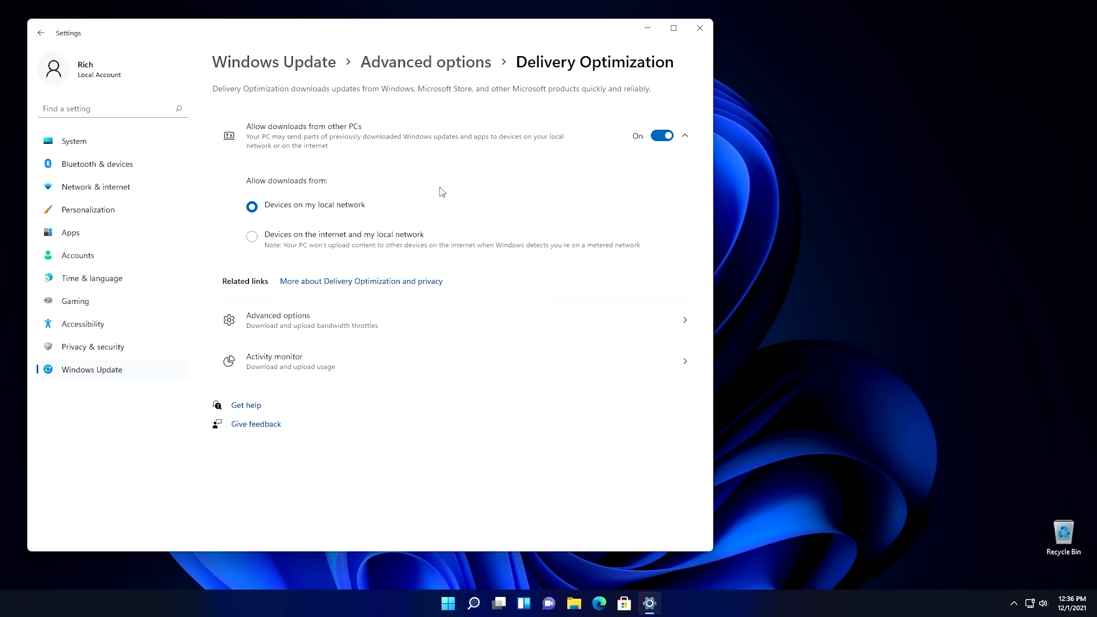
# Turn off downloads from other PCs in Delivery Optimization and close Settings
pyautogui.click(664, 137)
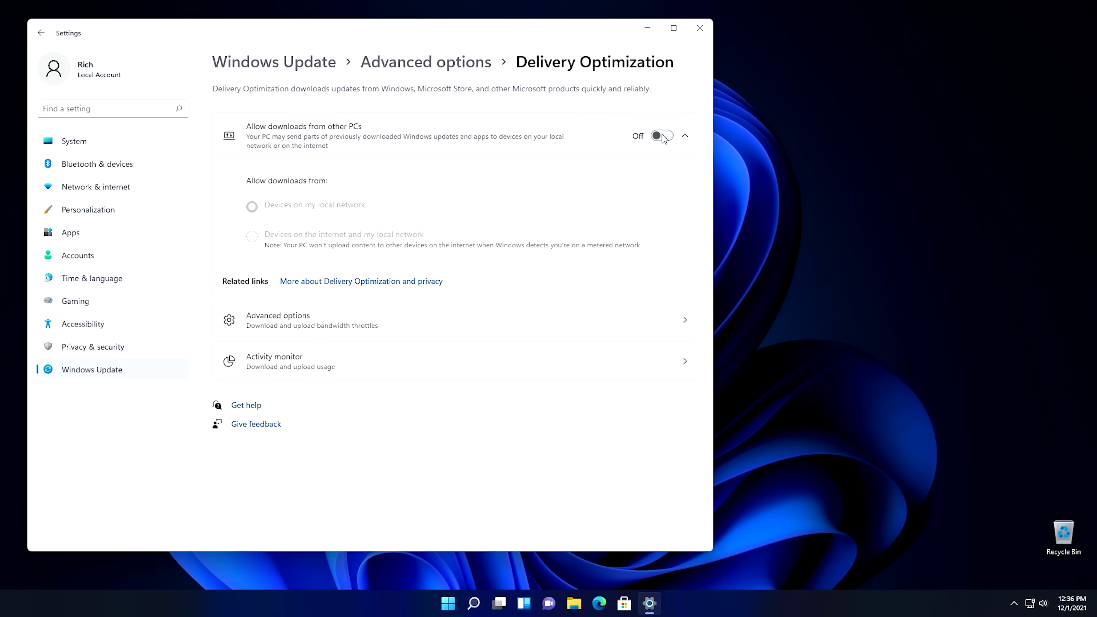
pyautogui.click(697, 35)
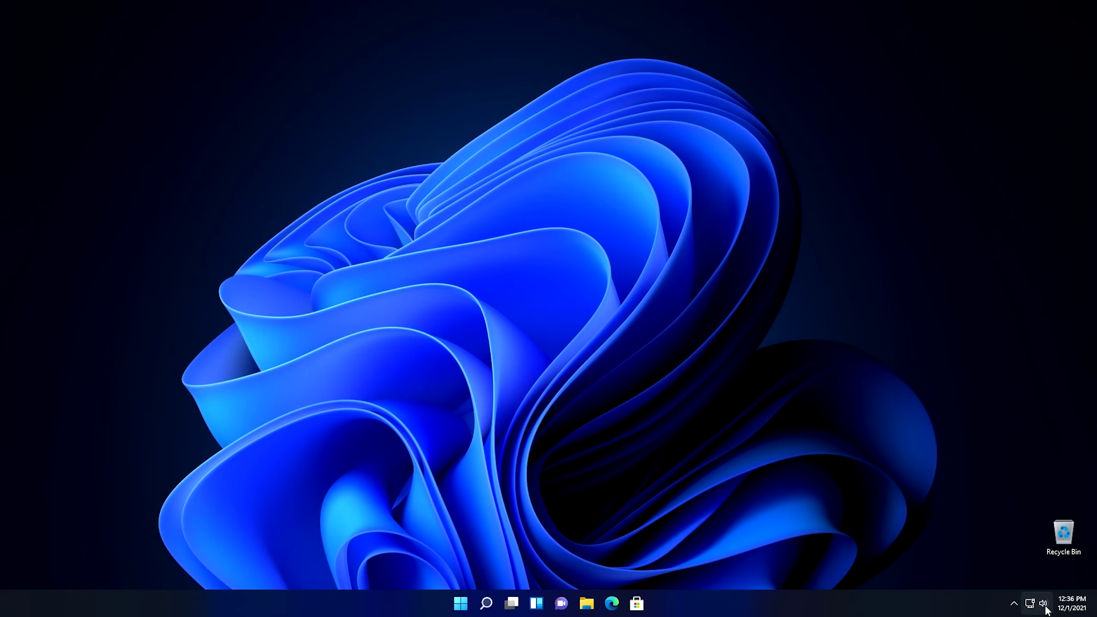
# Open Windows Security and turn off cloud-delivered protection and automatic sample submission in the virus & threat protection settings, allowing the app to make changes
pyautogui.click(1014, 611)
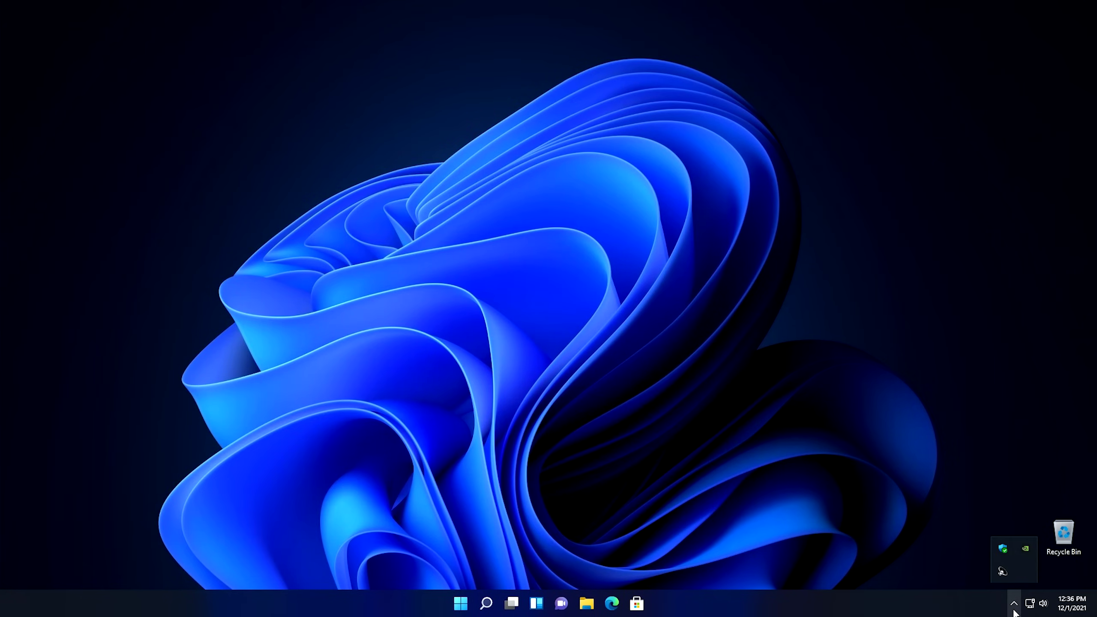
pyautogui.click(1003, 549)
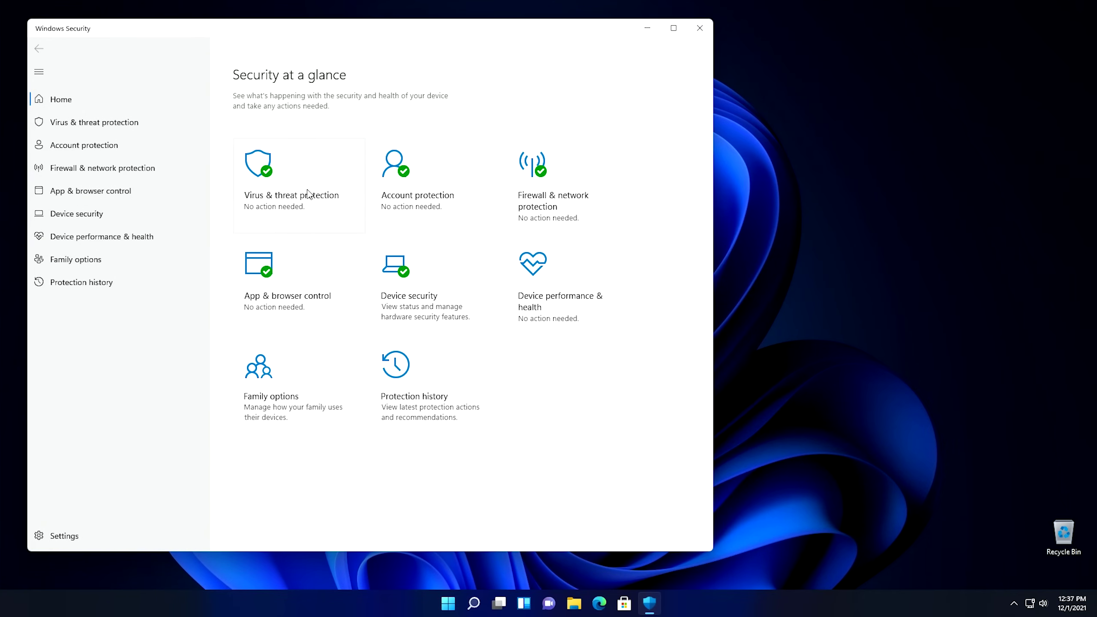
pyautogui.click(301, 177)
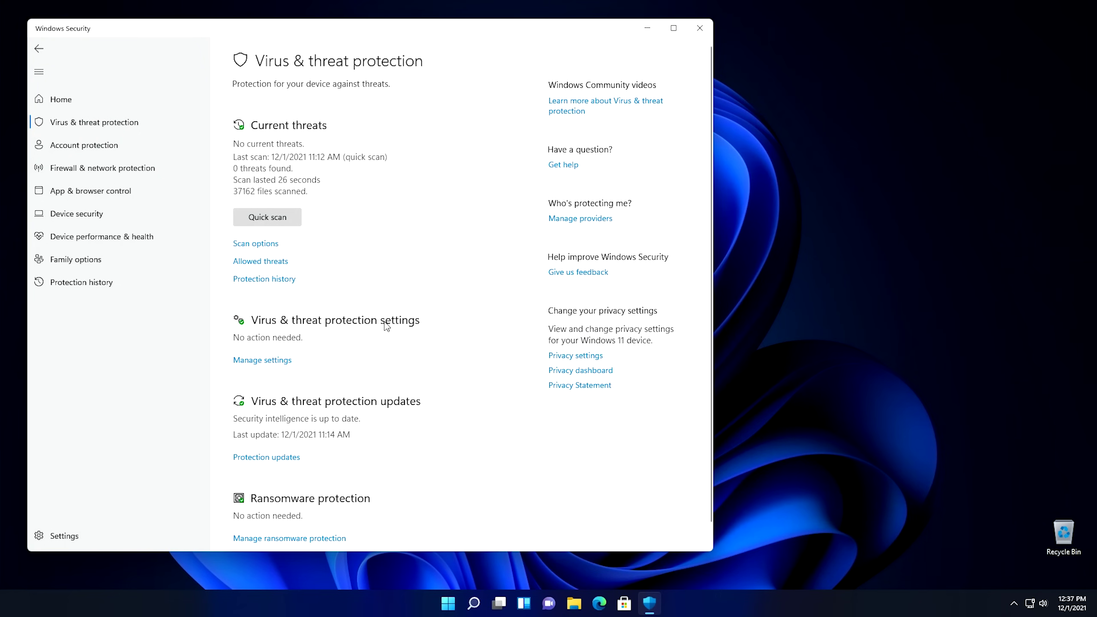
pyautogui.click(262, 361)
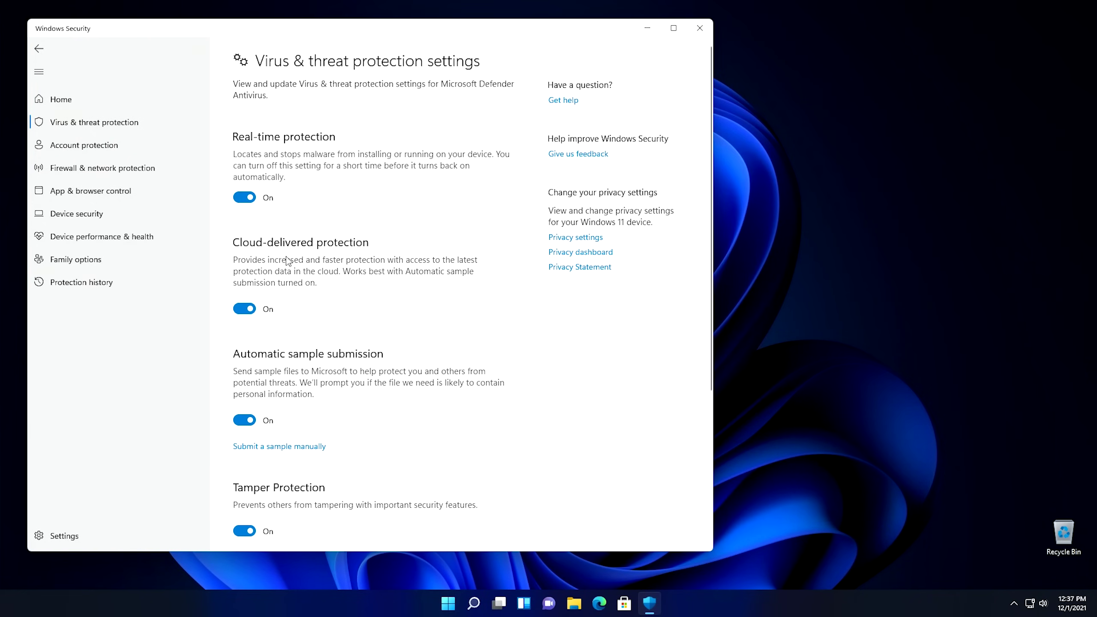
pyautogui.click(245, 309)
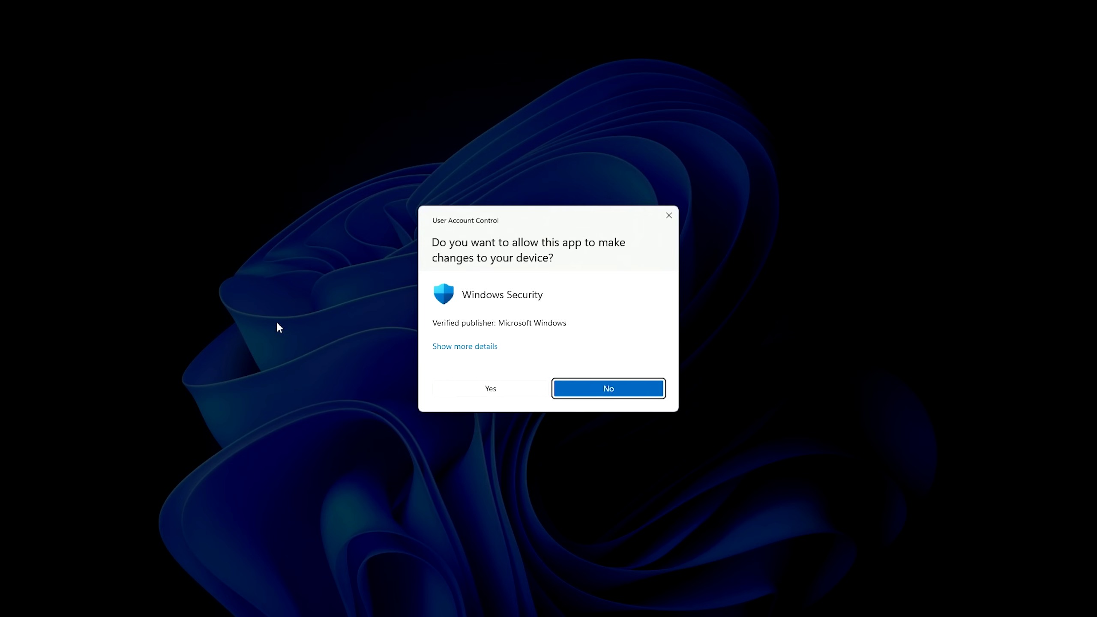
pyautogui.click(491, 388)
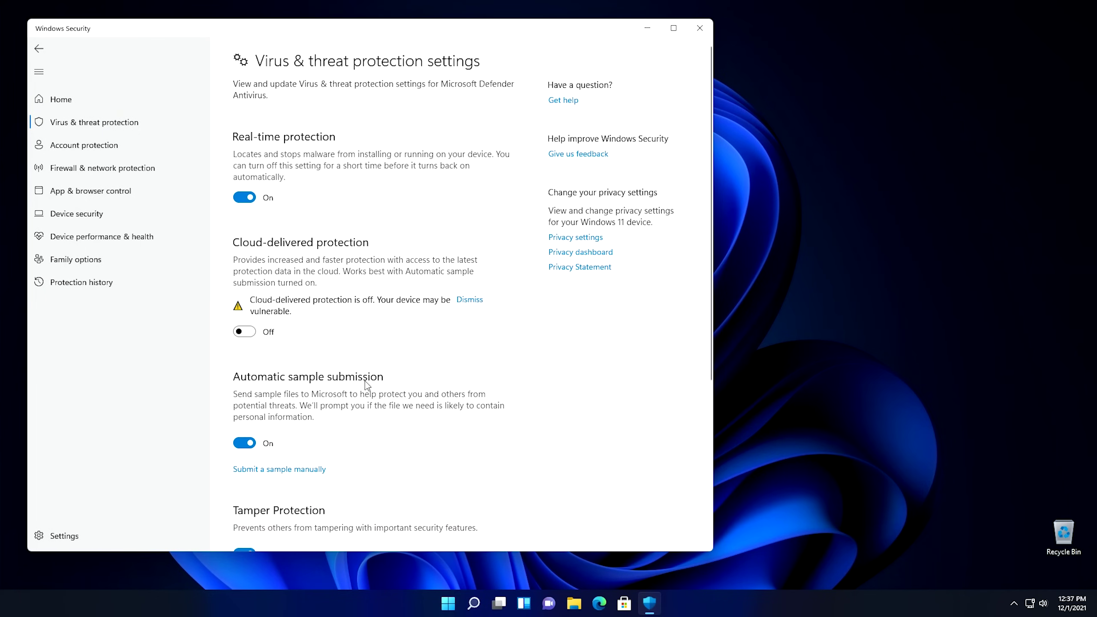
pyautogui.click(250, 444)
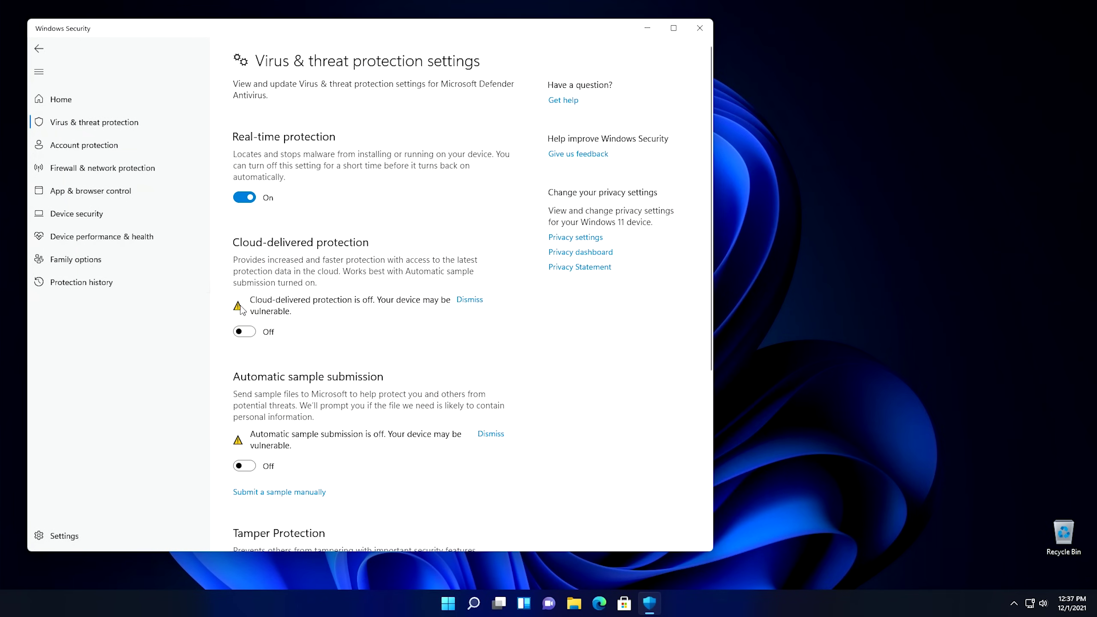
# Dismiss the warnings for cloud-delivered protection and automatic sample submission, check the hidden Windows Security tray icon and close Windows Security
pyautogui.click(1012, 605)
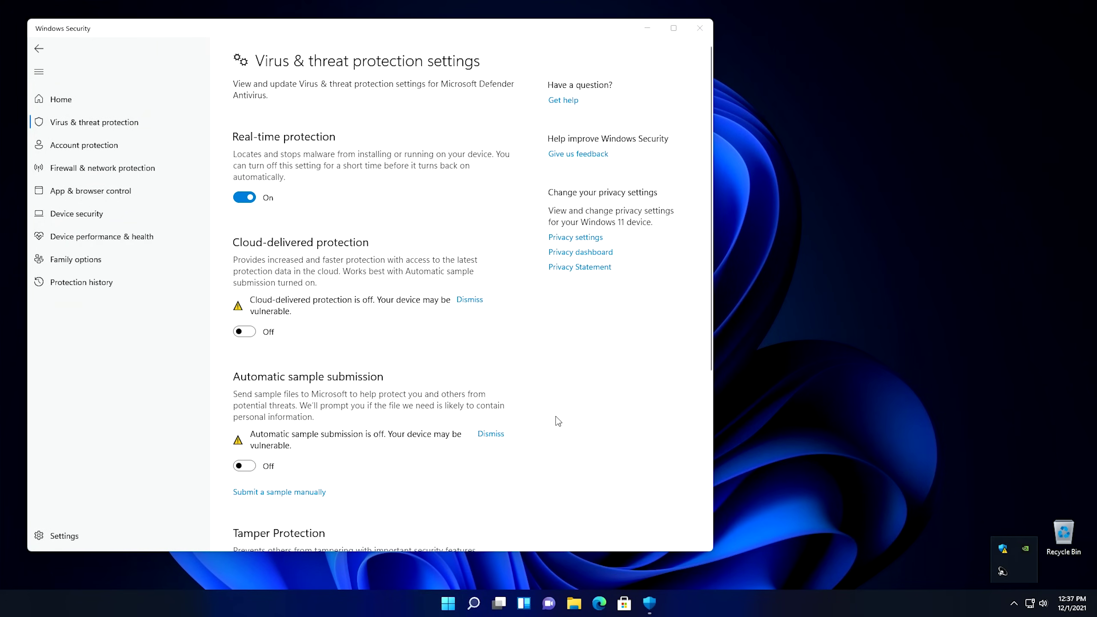
pyautogui.click(468, 301)
pyautogui.click(491, 411)
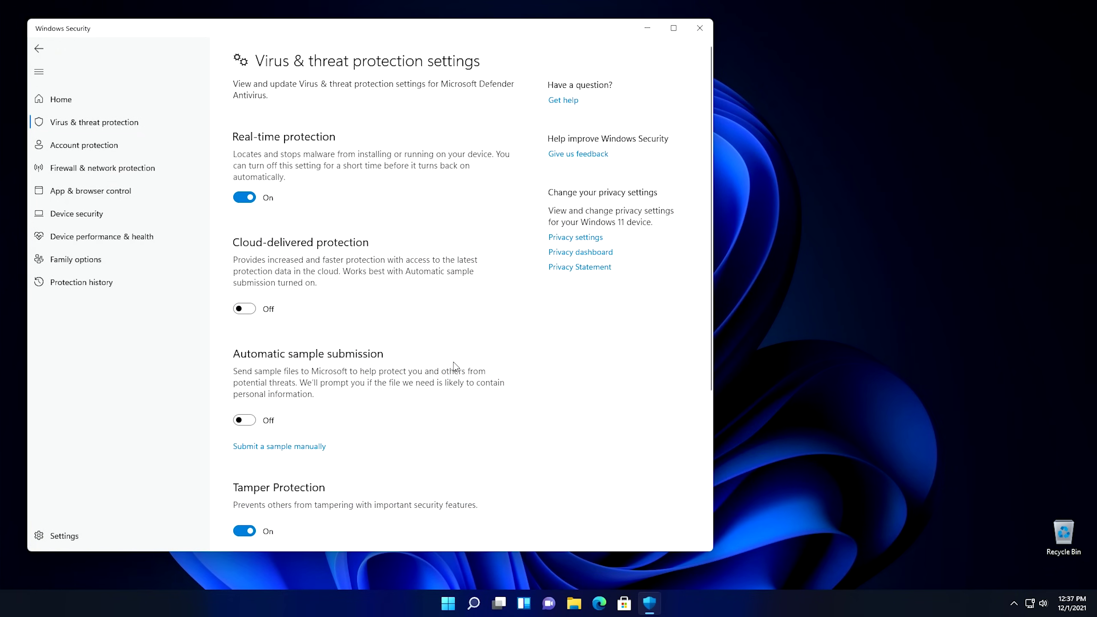
pyautogui.click(1013, 605)
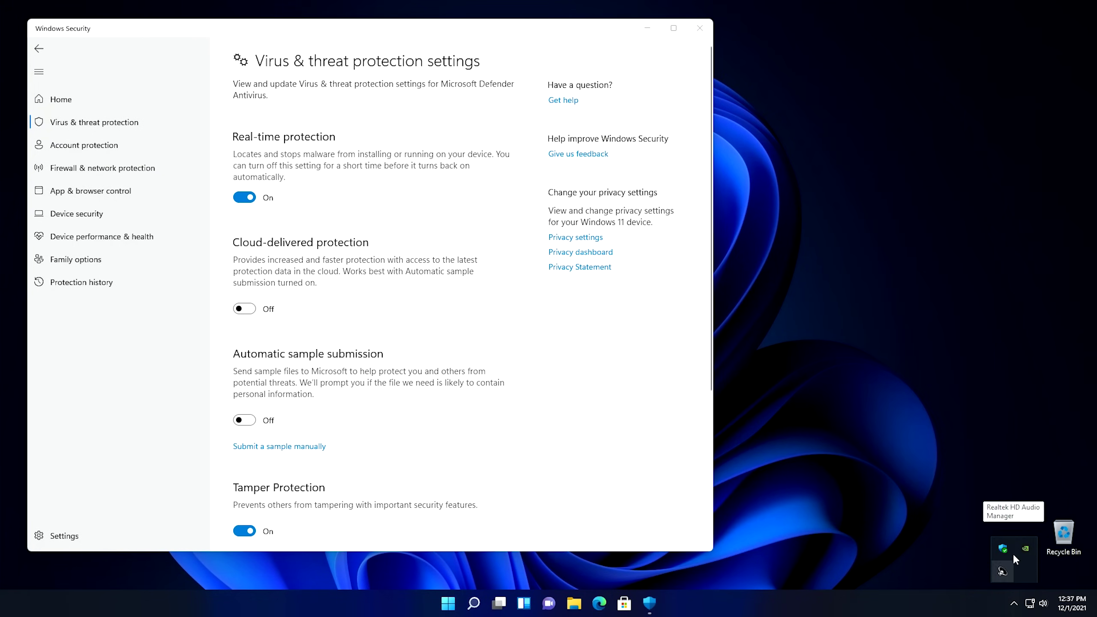
pyautogui.click(434, 288)
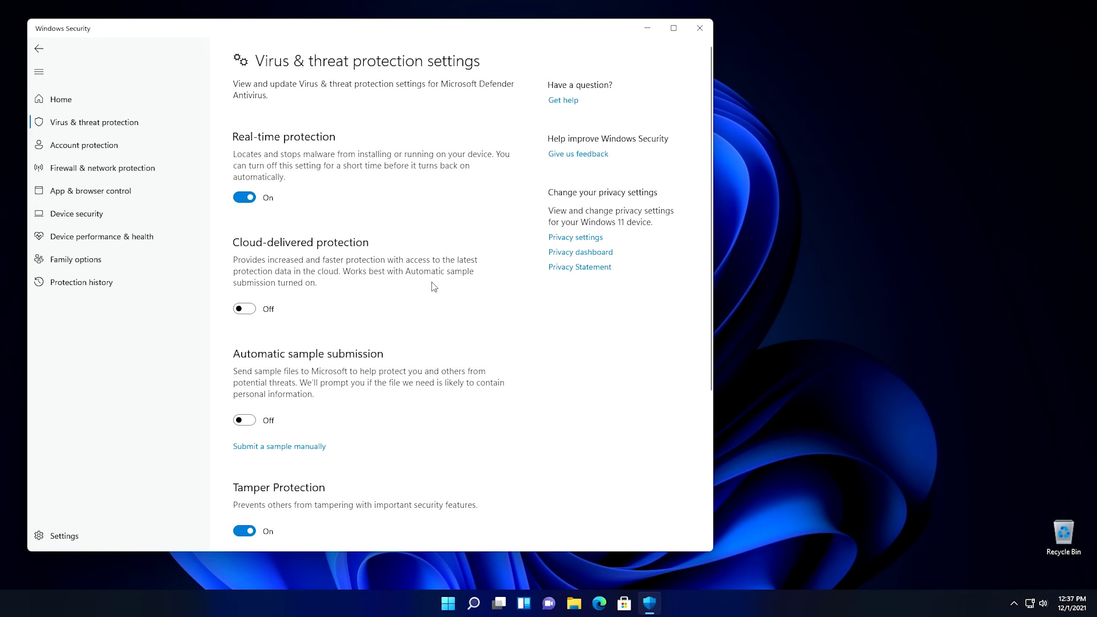
pyautogui.click(700, 29)
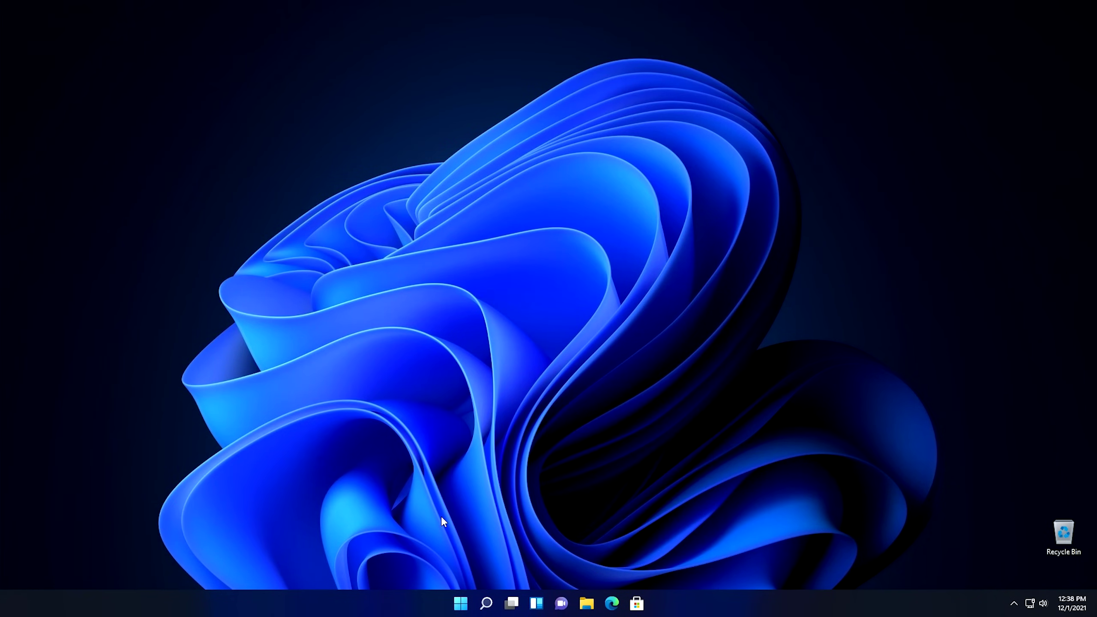
# Search for and open the Services app, and switch its service list to the Standard view
pyautogui.click(461, 605)
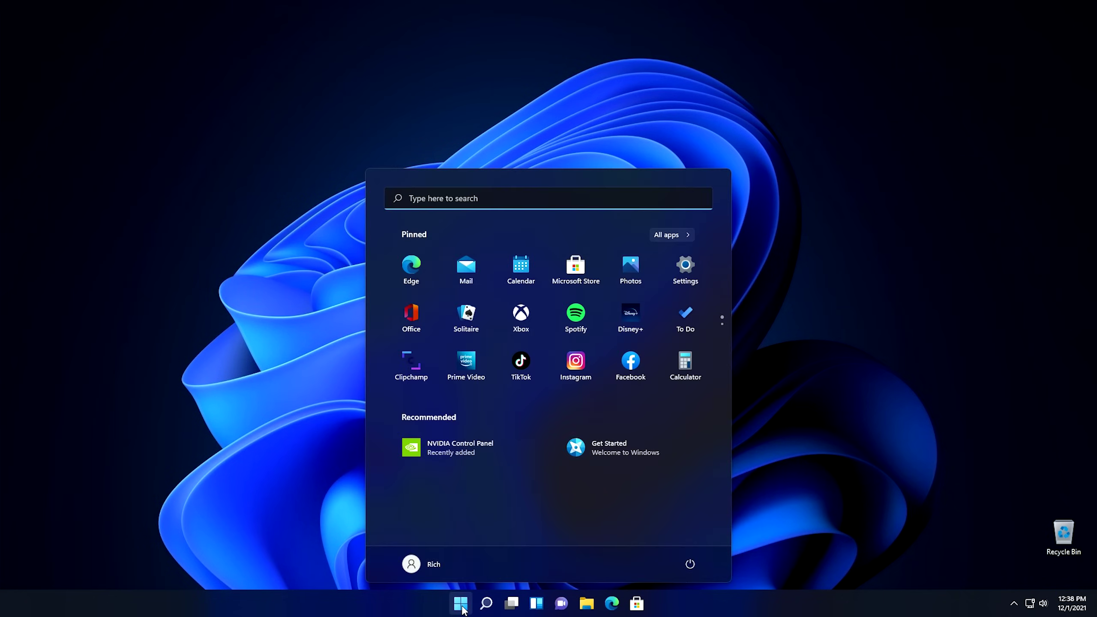
pyautogui.write('services')
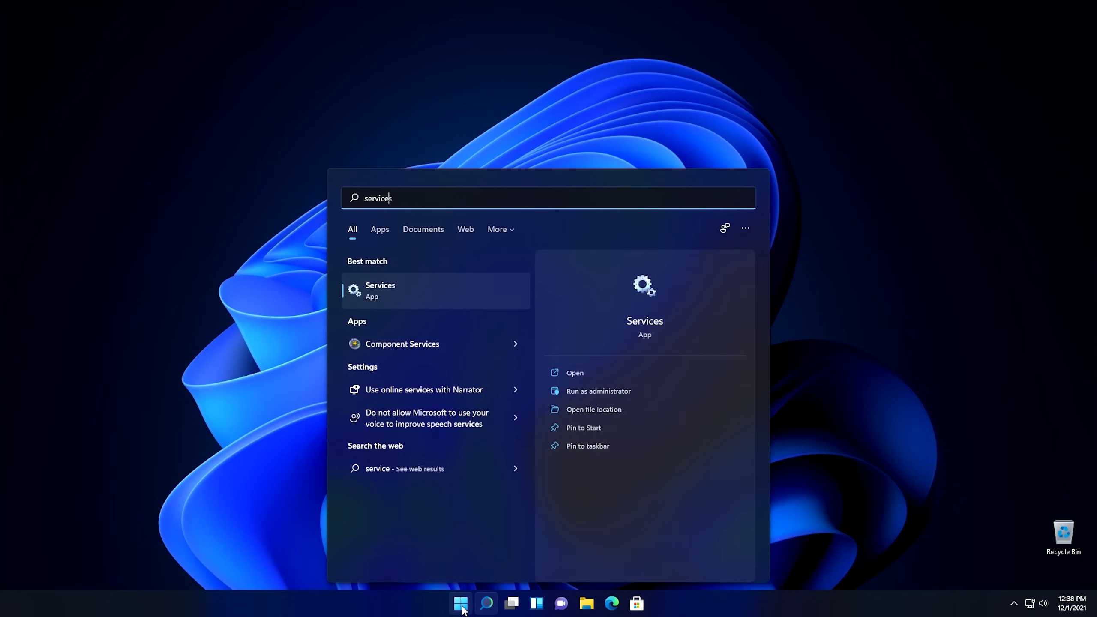
pyautogui.click(414, 291)
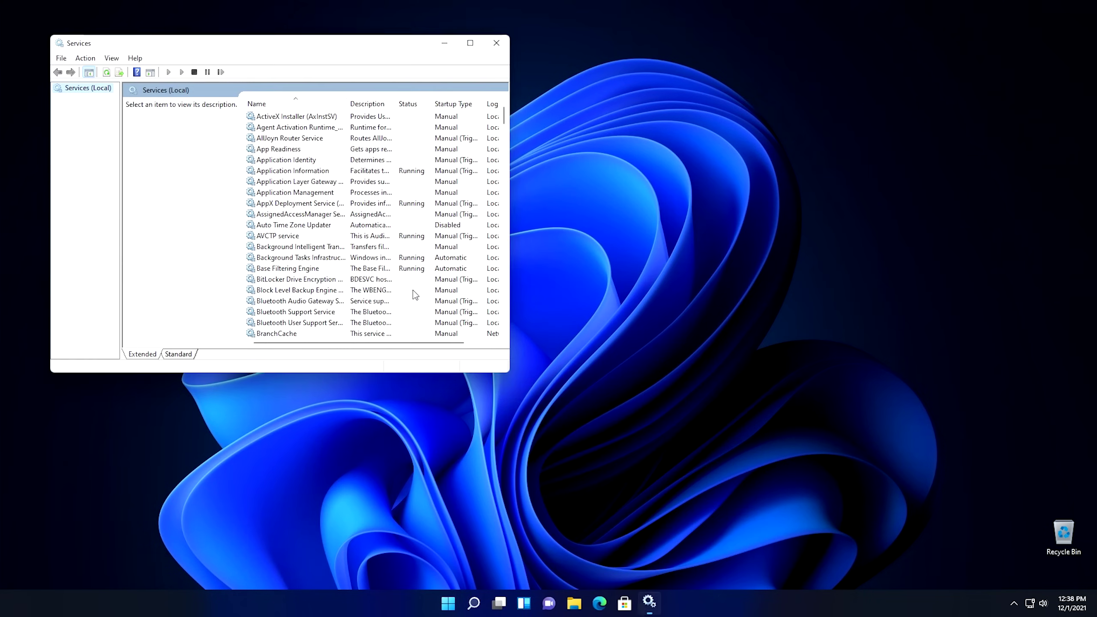
pyautogui.click(190, 353)
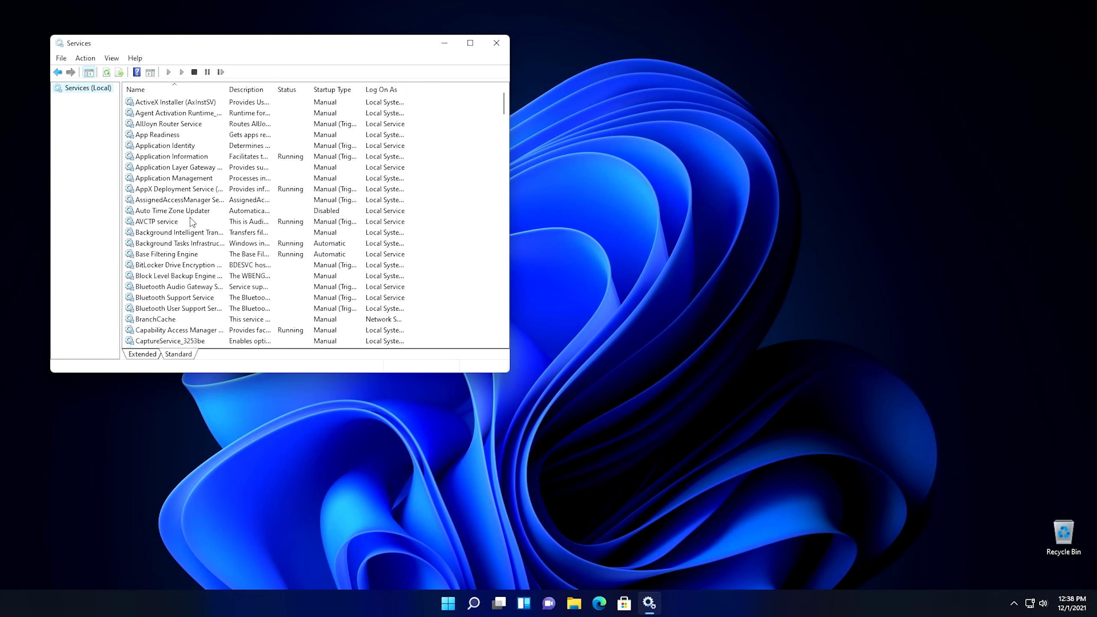
# Set the Connected User Experiences and Telemetry service's startup type to Disabled, stop the service, apply the changes and close Services
pyautogui.scroll(-4, 191, 222)
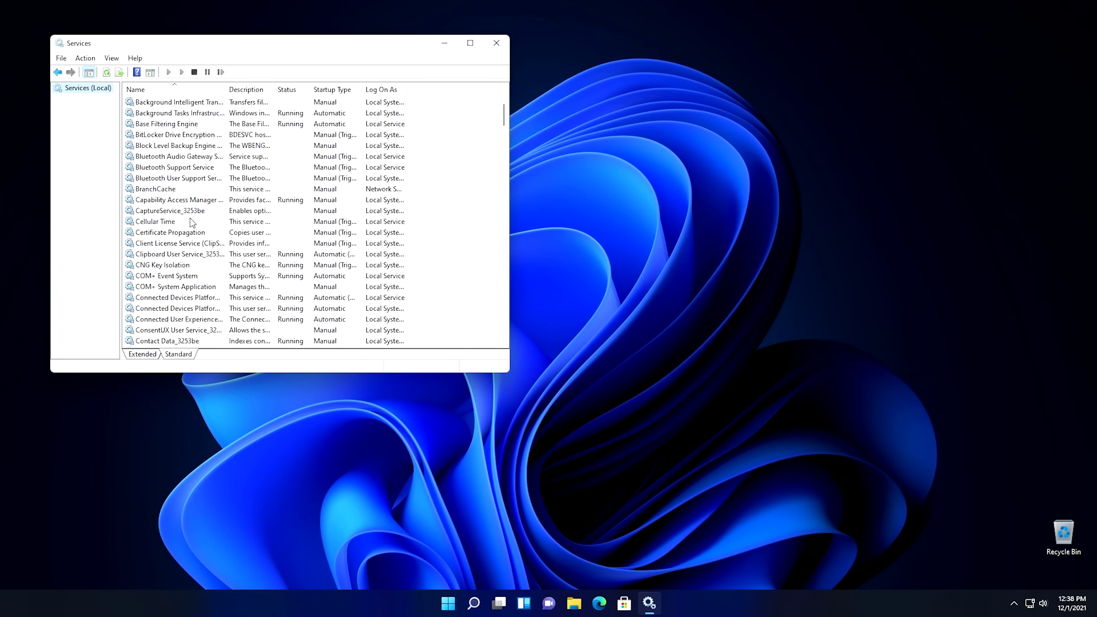
pyautogui.scroll(-1, 191, 223)
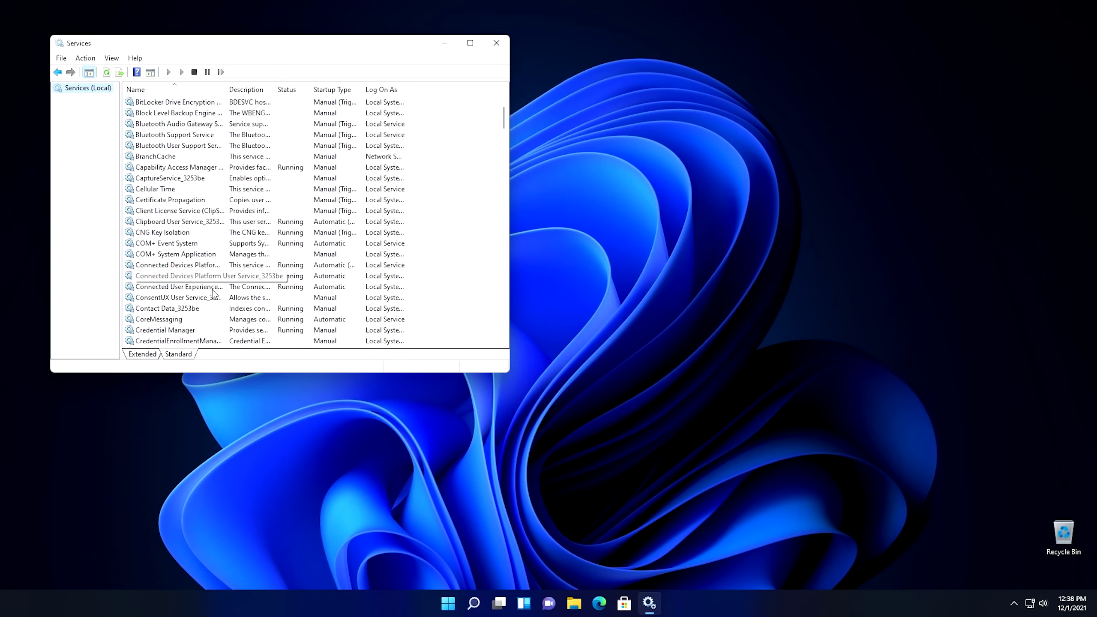
pyautogui.click(198, 288)
pyautogui.doubleClick(198, 288)
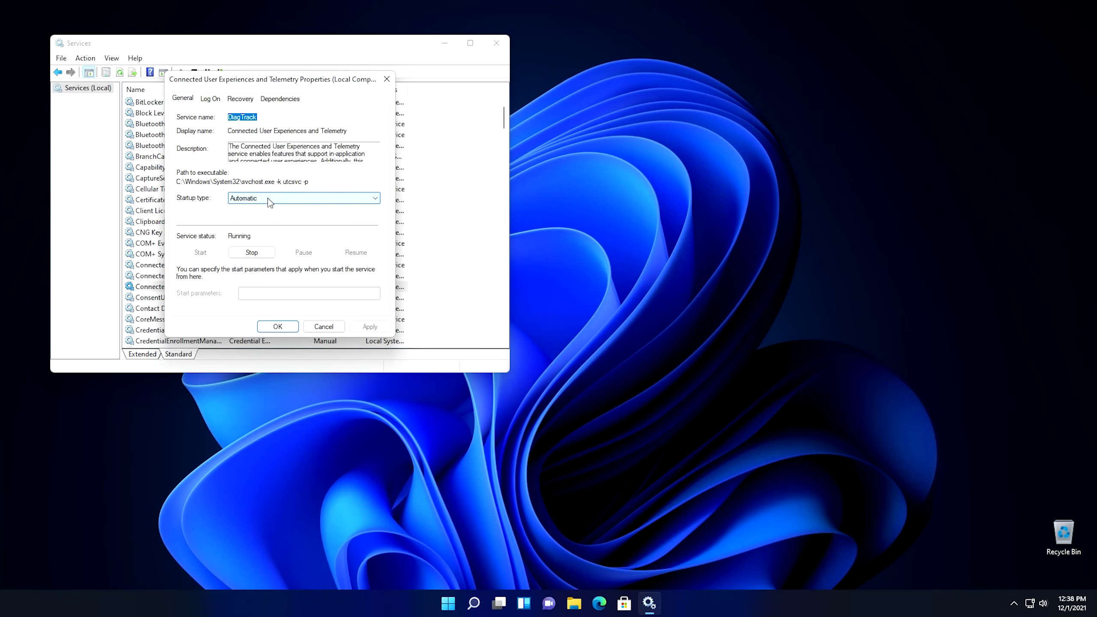
pyautogui.click(256, 203)
pyautogui.click(255, 234)
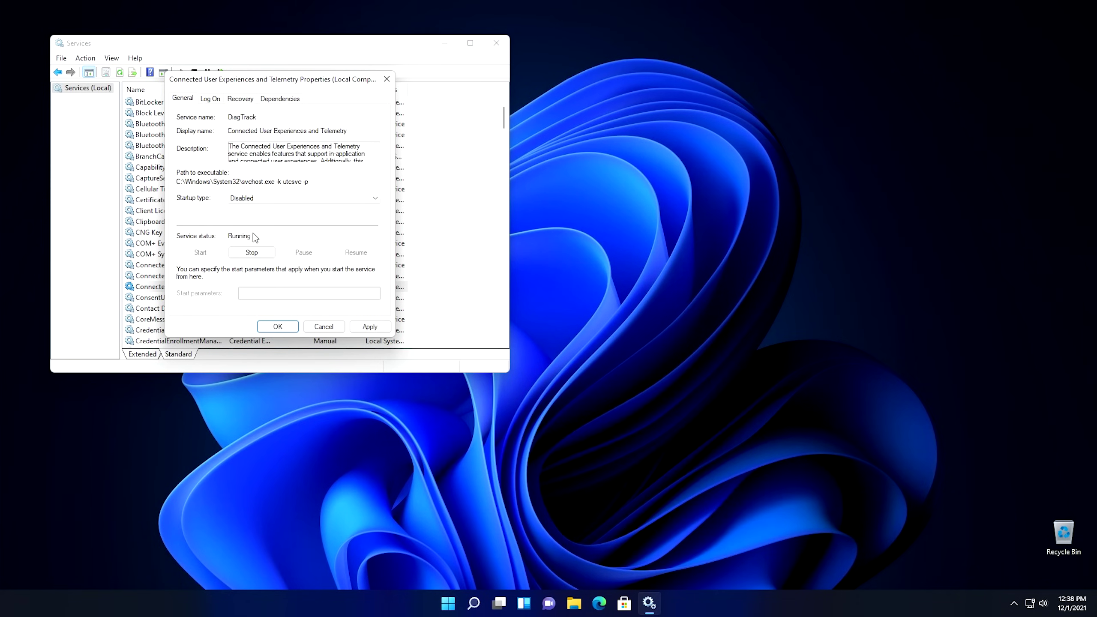
pyautogui.click(252, 254)
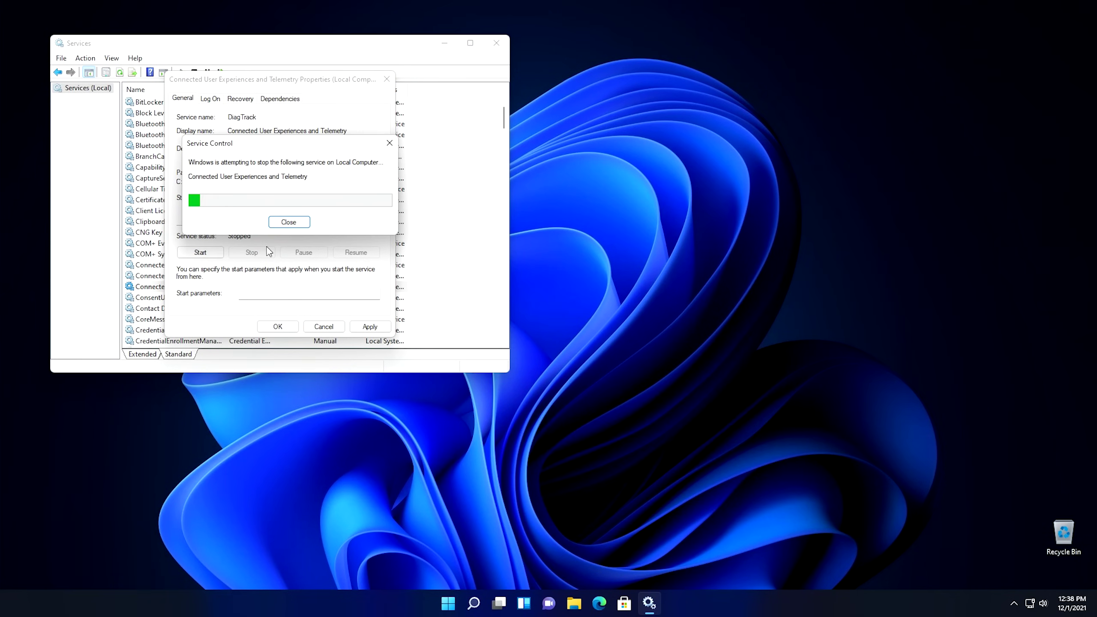
pyautogui.click(278, 326)
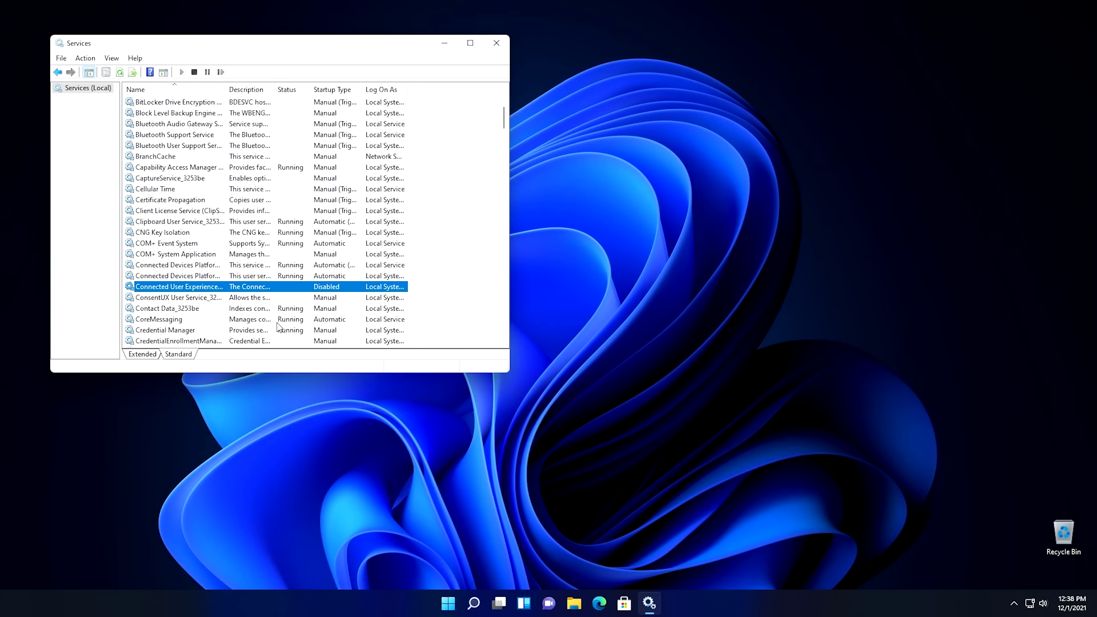
pyautogui.click(496, 42)
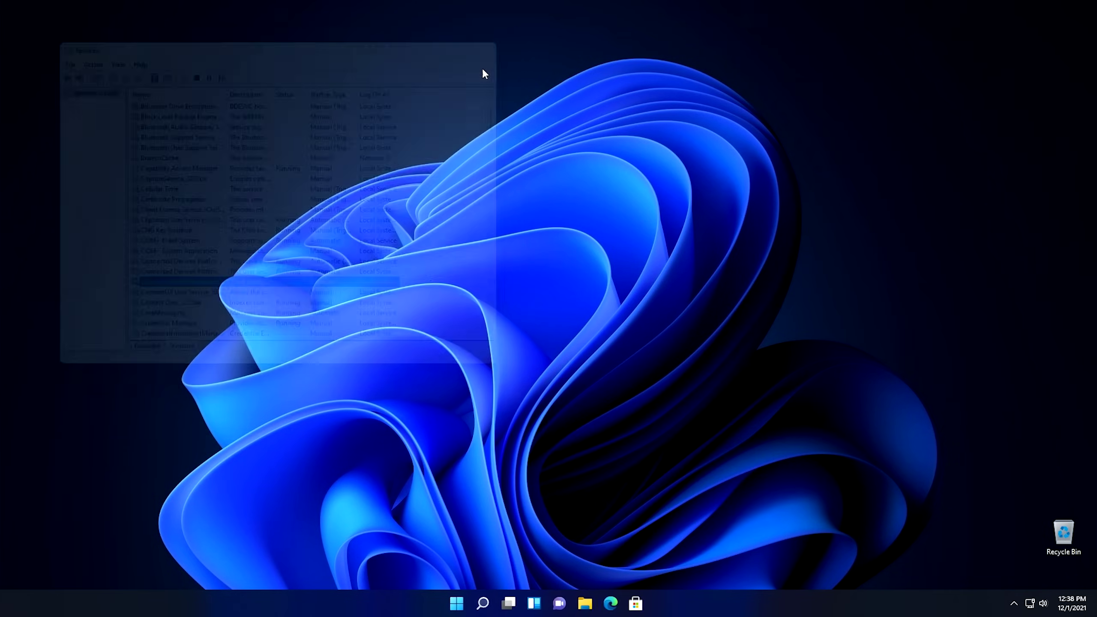
# Search for and open Task Scheduler, reposition and enlarge its window, and widen the folder tree
pyautogui.click(460, 604)
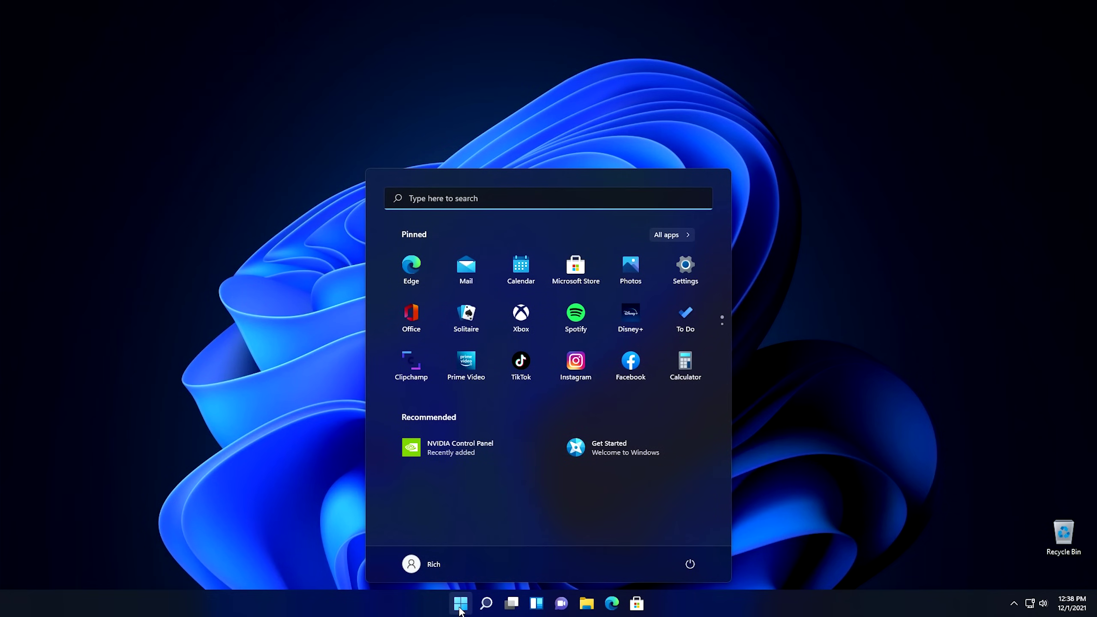
pyautogui.write('sch')
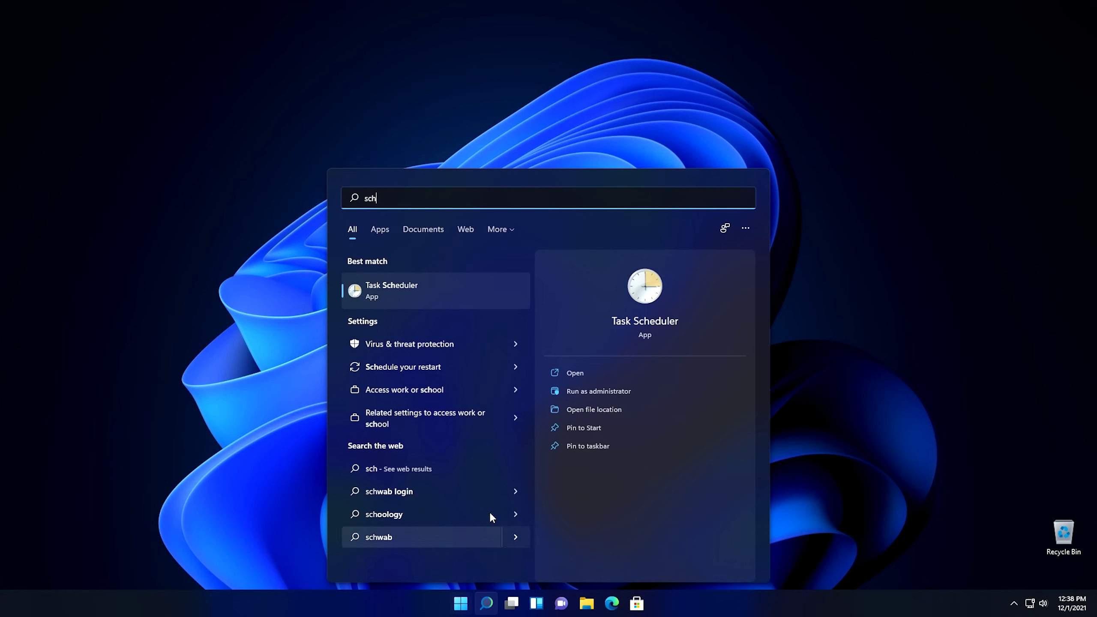
pyautogui.click(418, 291)
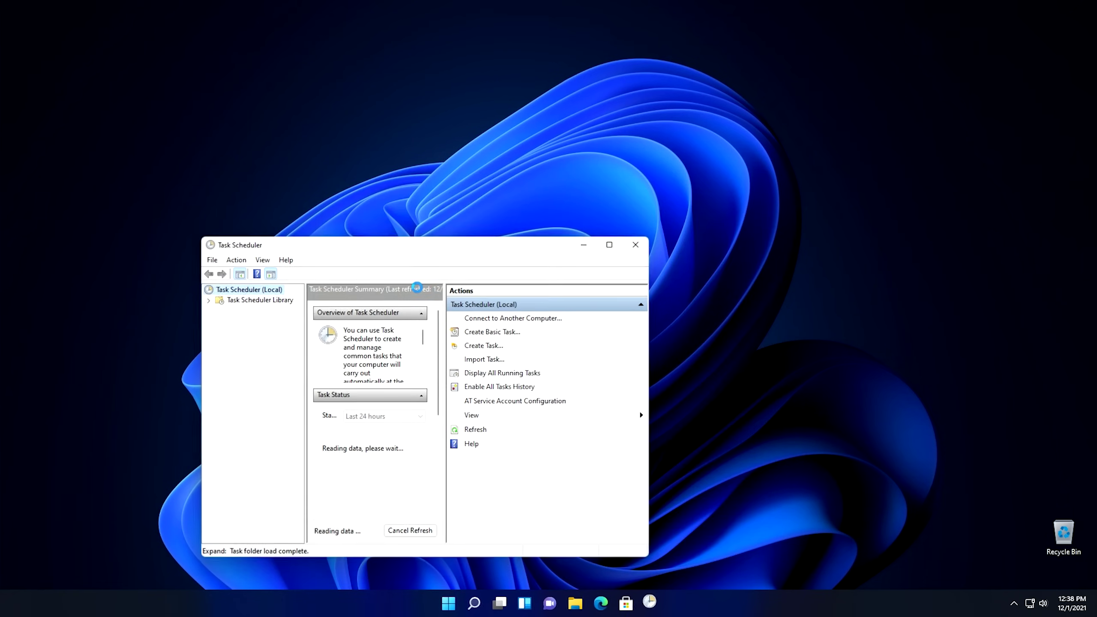
pyautogui.moveTo(348, 117); pyautogui.dragTo(348, 96)
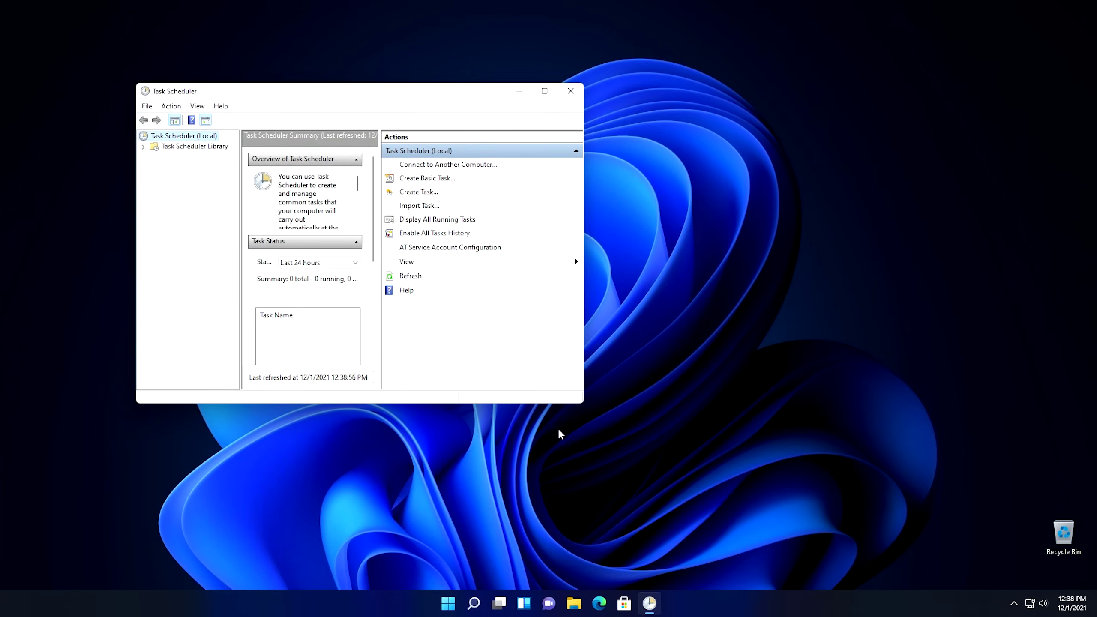
pyautogui.moveTo(585, 405); pyautogui.dragTo(746, 490)
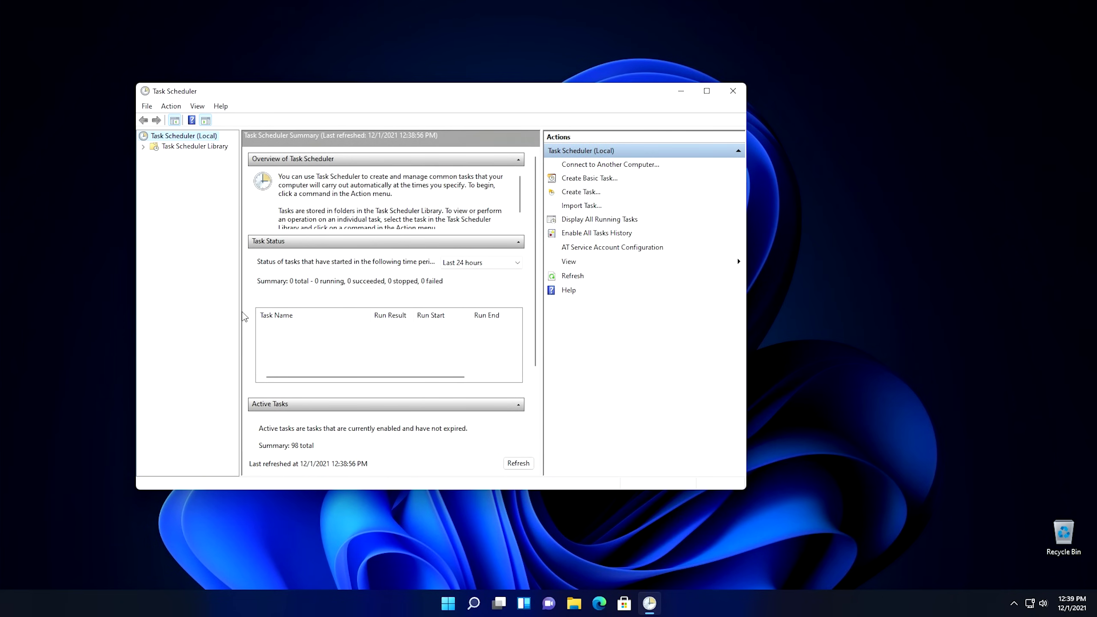
pyautogui.moveTo(240, 314); pyautogui.dragTo(293, 311)
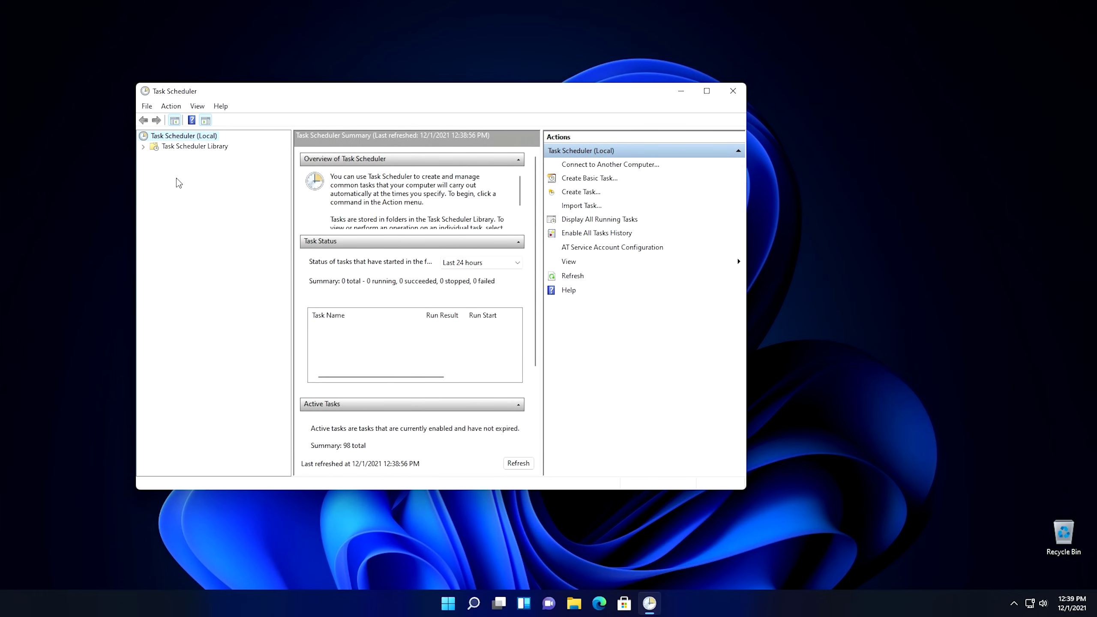
# Expand the Task Scheduler Library to Microsoft > Windows and open the Application Experience folder
pyautogui.click(186, 147)
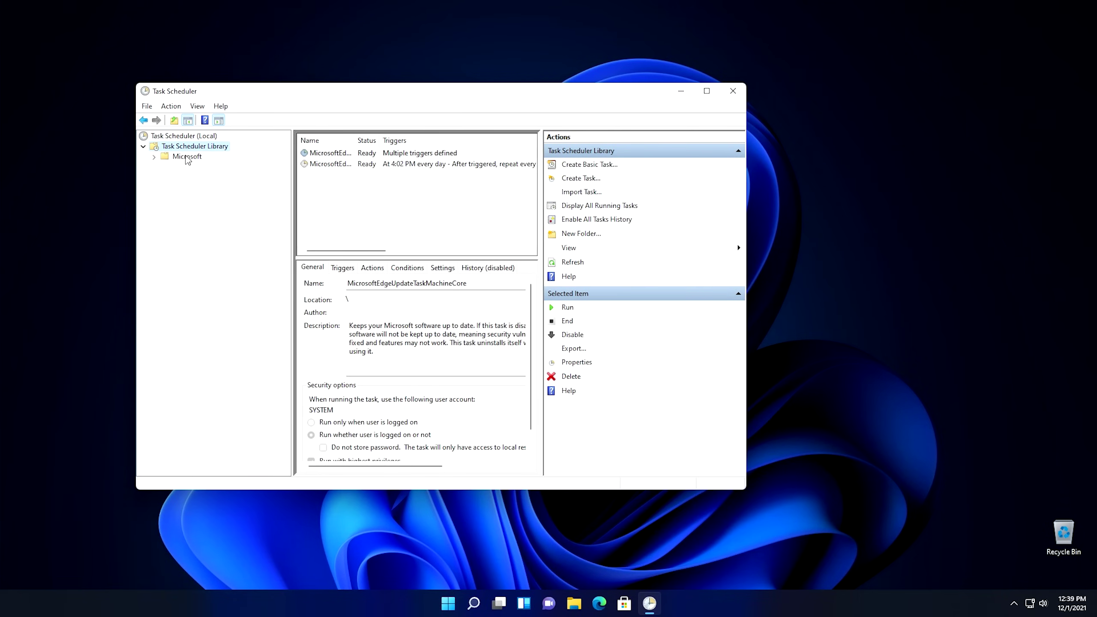
pyautogui.doubleClick(186, 158)
pyautogui.doubleClick(196, 177)
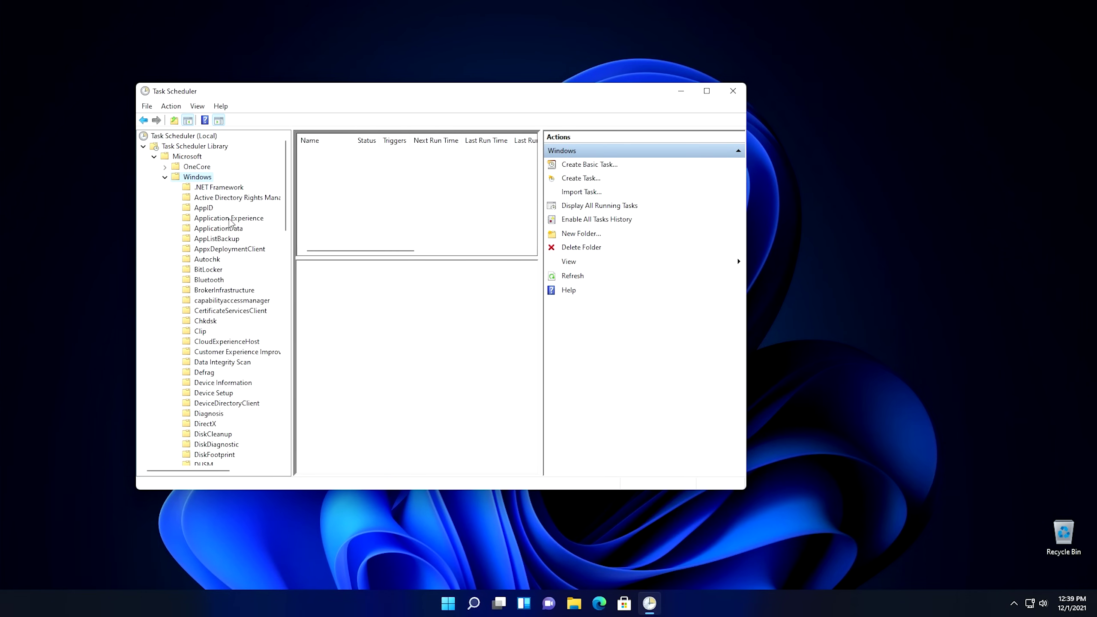
pyautogui.click(230, 220)
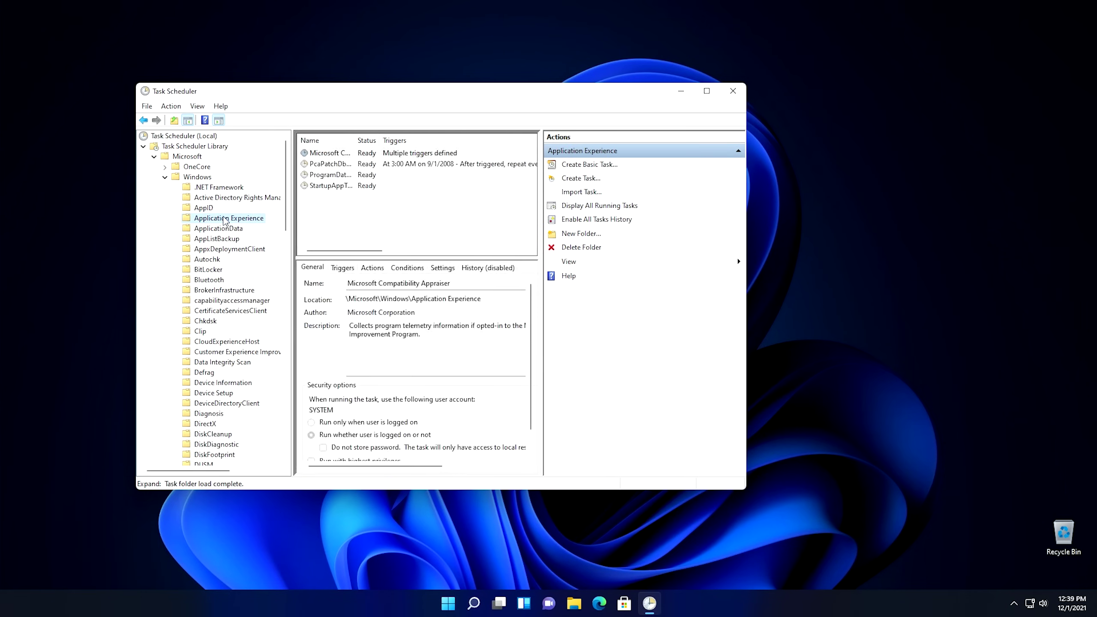
# Disable the Microsoft Compatibility Appraiser, PcaPatchDbTask, ProgramDataUpdater and StartupAppTask tasks in the Application Experience folder
pyautogui.click(325, 156)
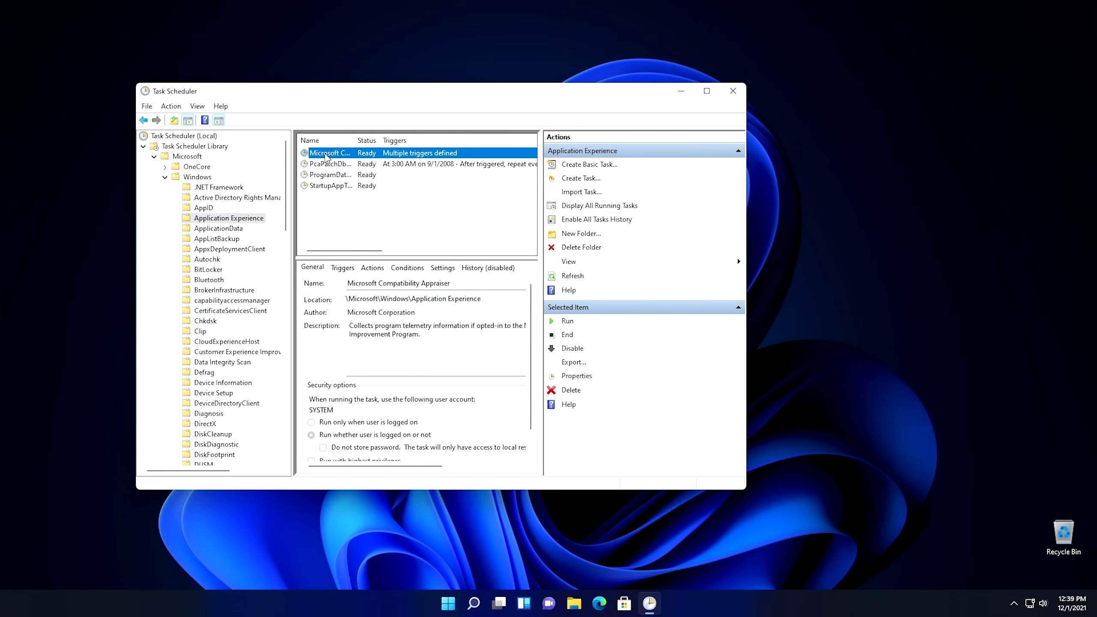
pyautogui.rightClick(325, 156)
pyautogui.click(346, 185)
pyautogui.click(329, 166)
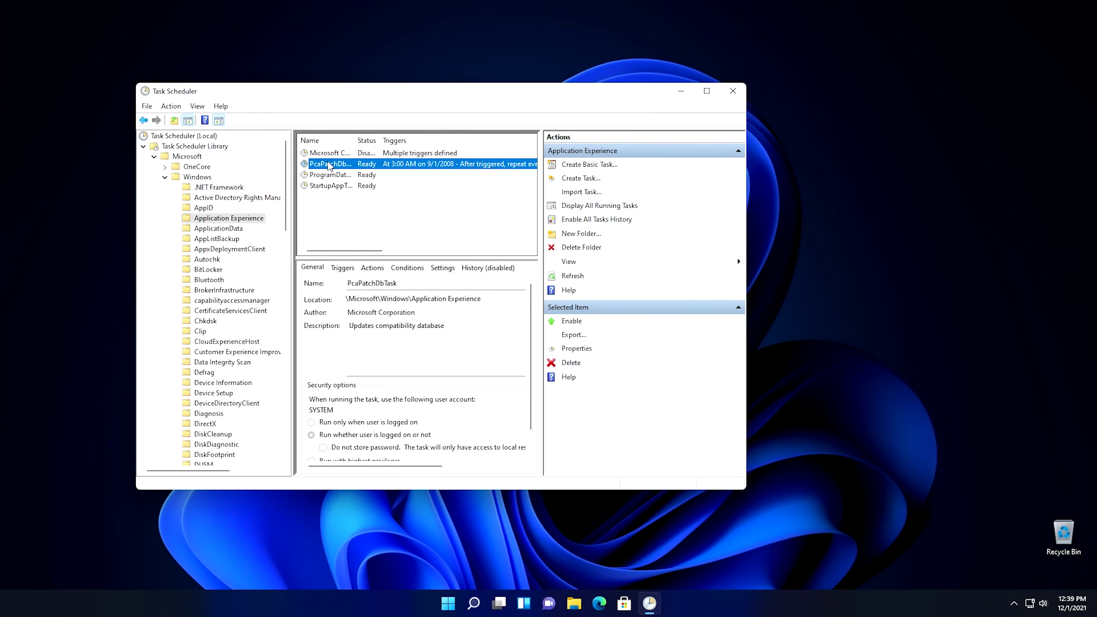
pyautogui.rightClick(330, 166)
pyautogui.click(346, 195)
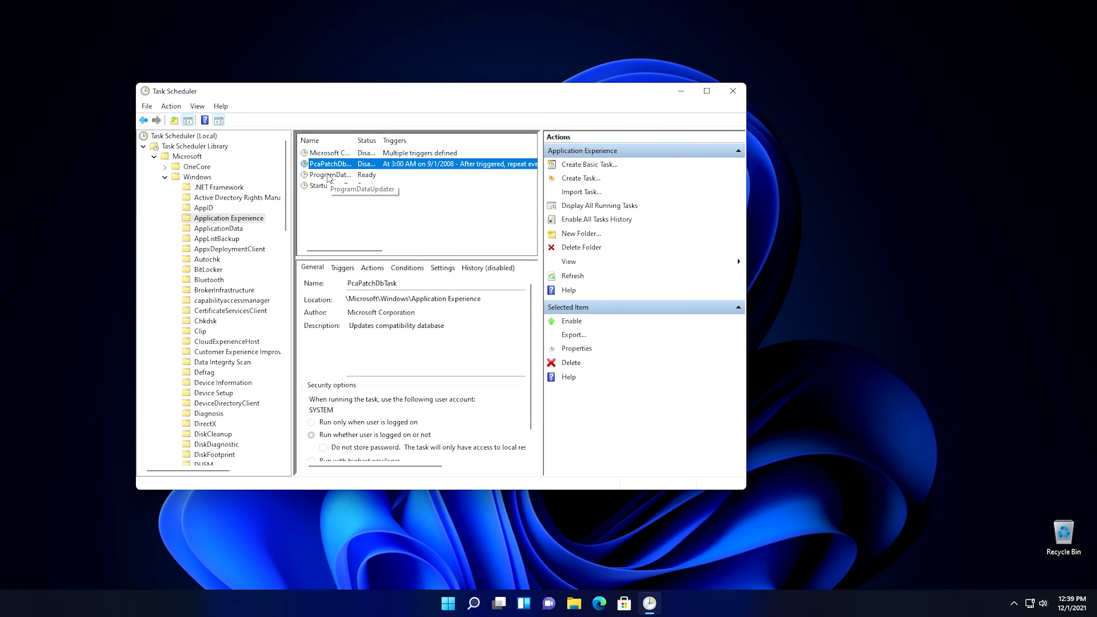
pyautogui.rightClick(328, 176)
pyautogui.click(348, 208)
pyautogui.rightClick(332, 187)
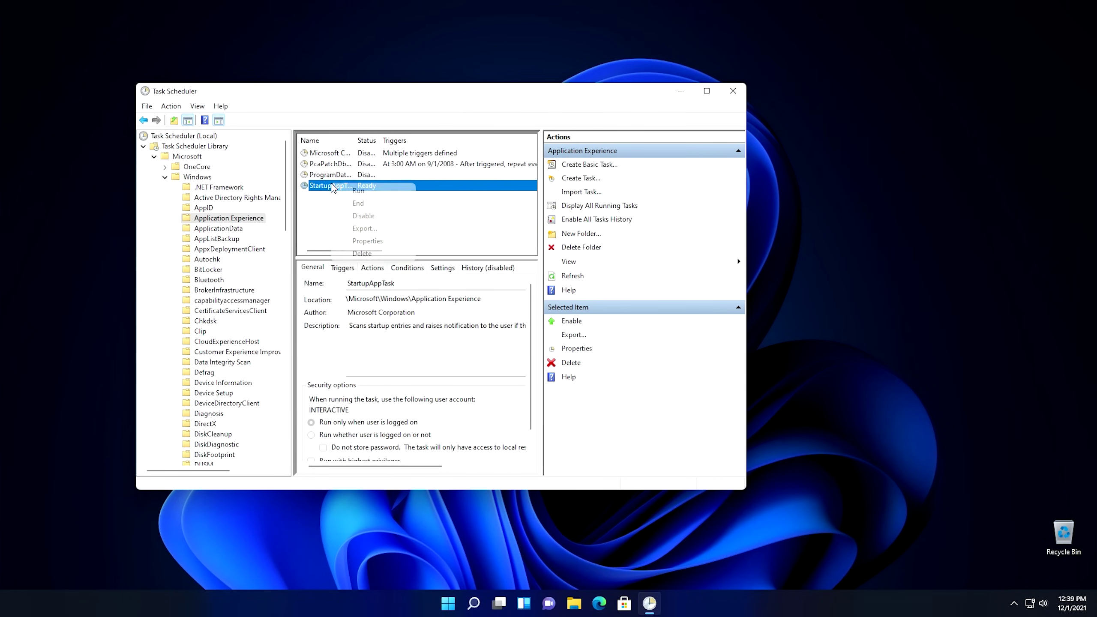
pyautogui.click(362, 216)
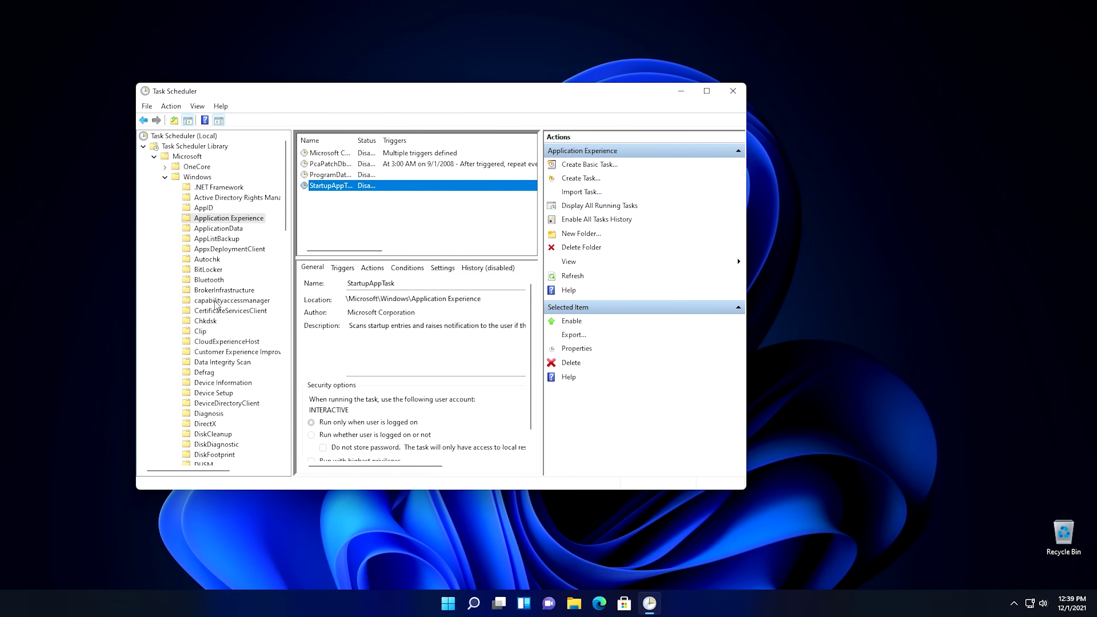
# Disable the Consolidator and UsbCeip tasks in the Customer Experience Improvement Program folder and close Task Scheduler
pyautogui.click(231, 353)
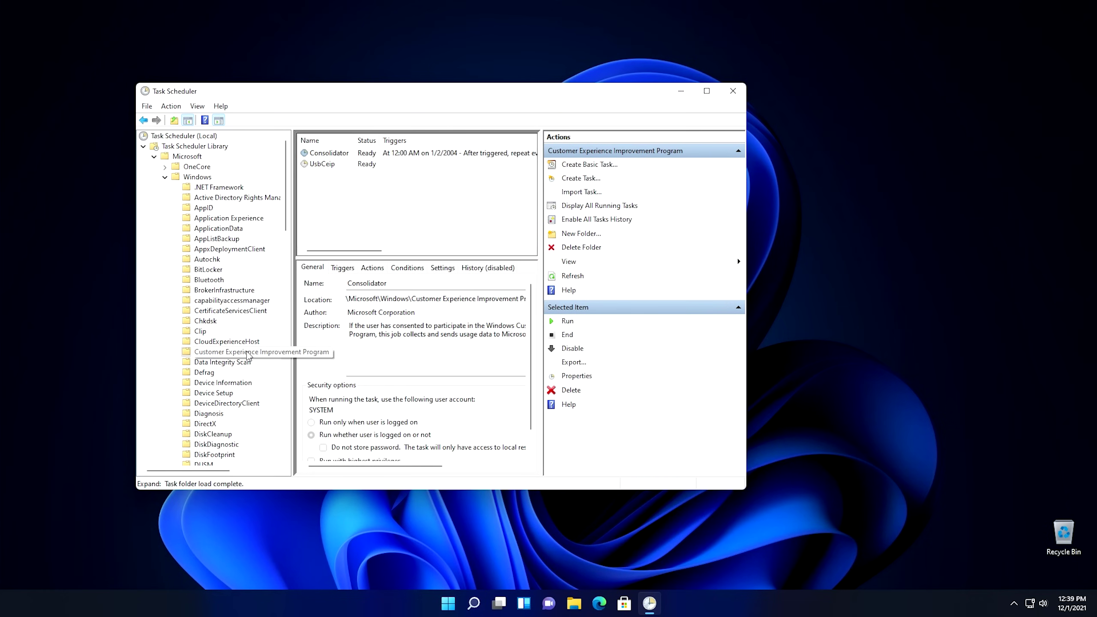
pyautogui.rightClick(320, 156)
pyautogui.click(345, 187)
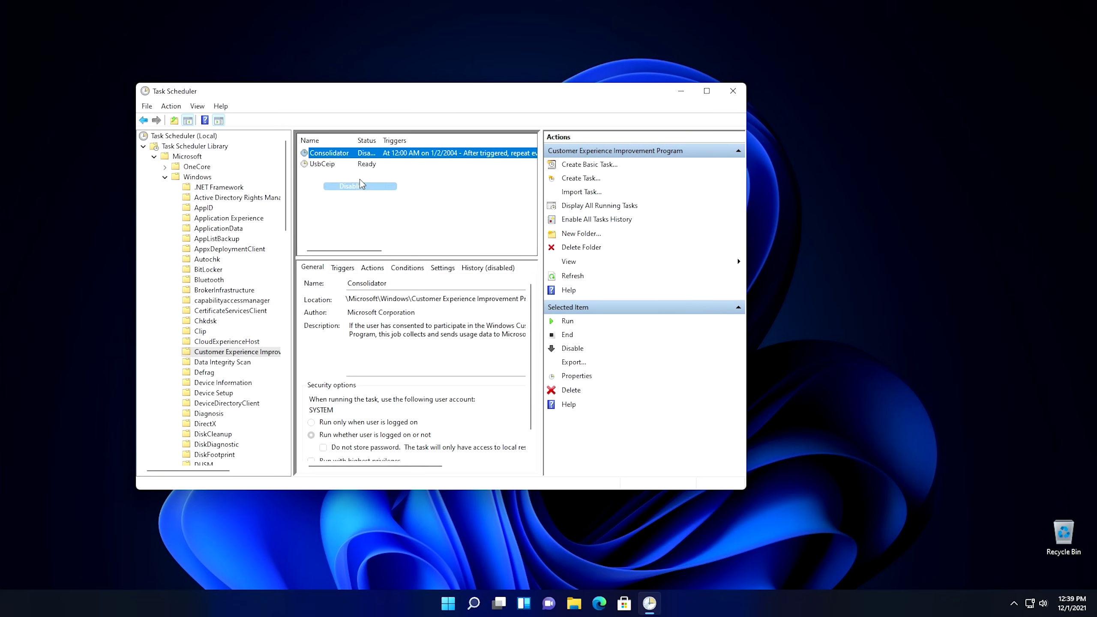
pyautogui.rightClick(323, 167)
pyautogui.click(351, 196)
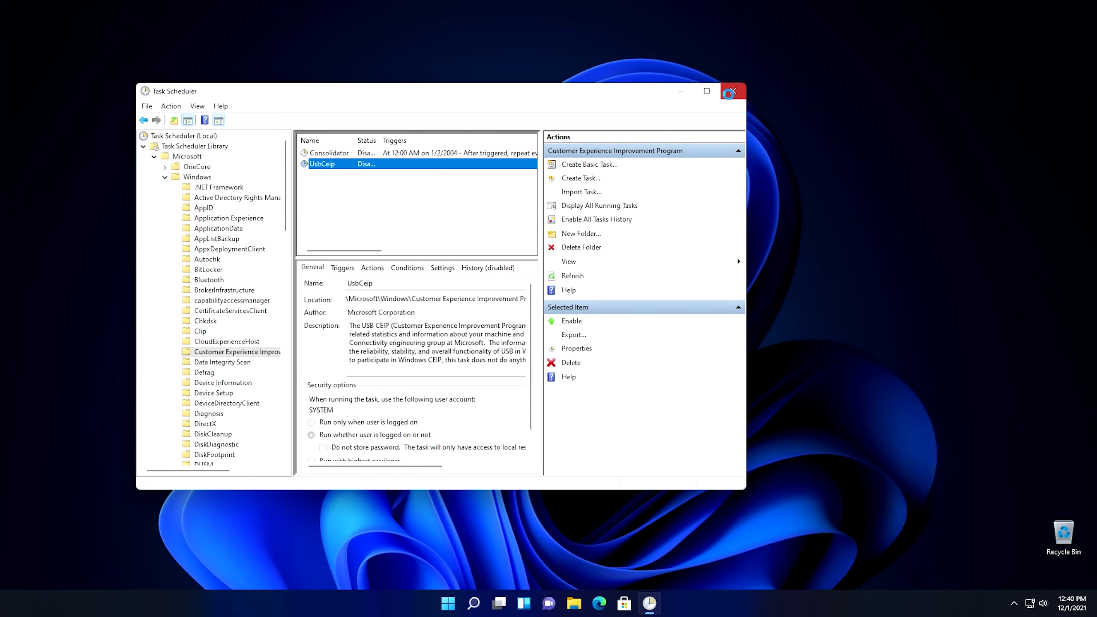
pyautogui.click(732, 92)
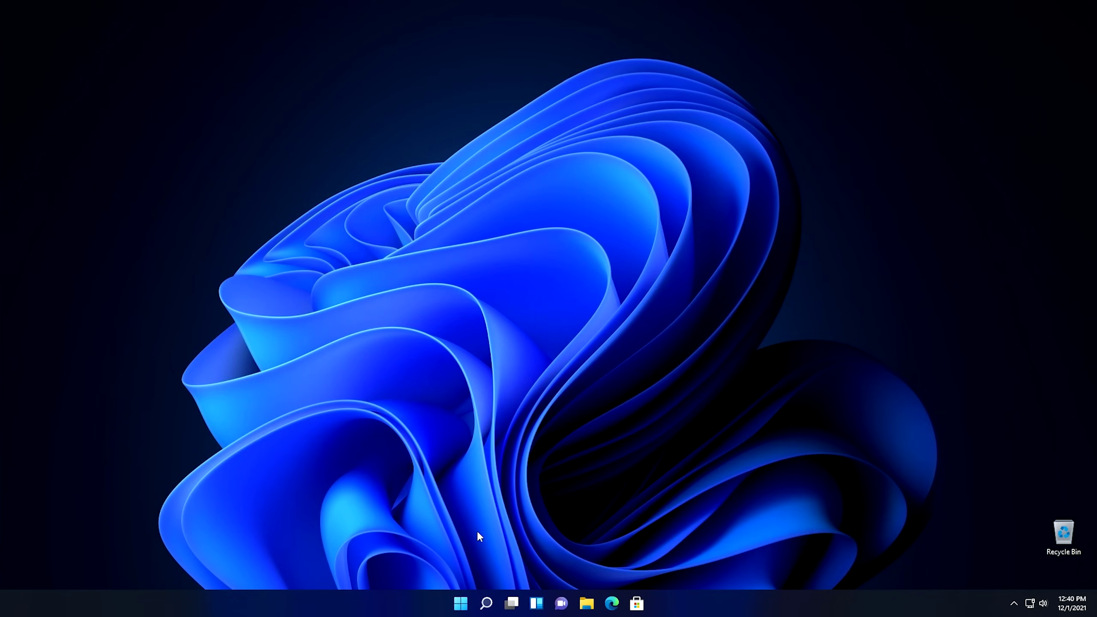
# Open Settings and examine the diagnostic data options under Privacy & security > Diagnostics & feedback
pyautogui.click(460, 605)
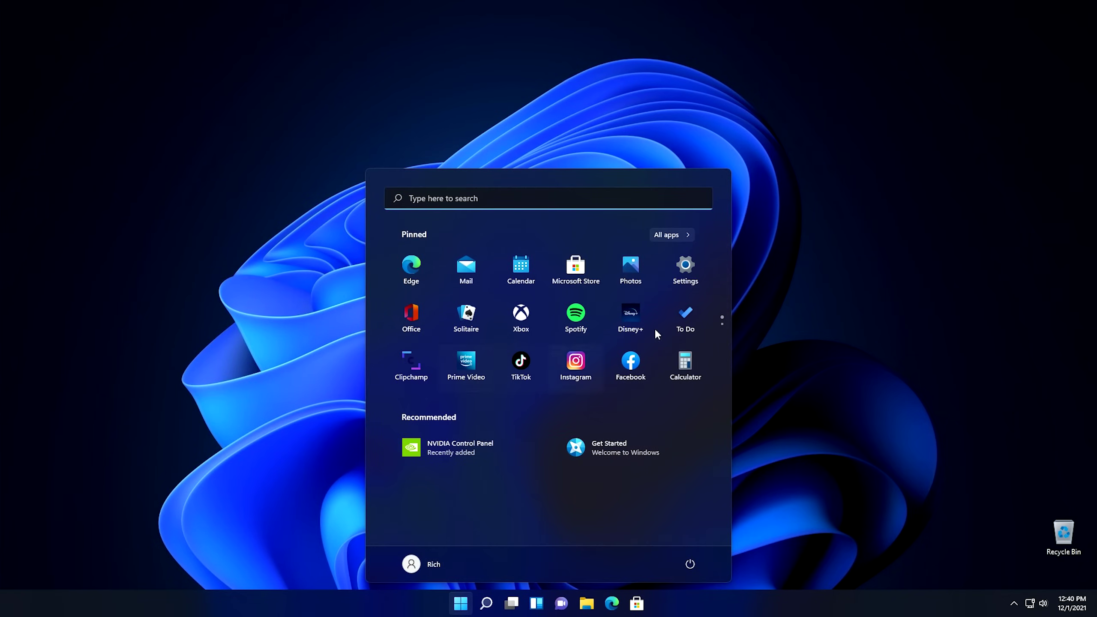
pyautogui.click(679, 266)
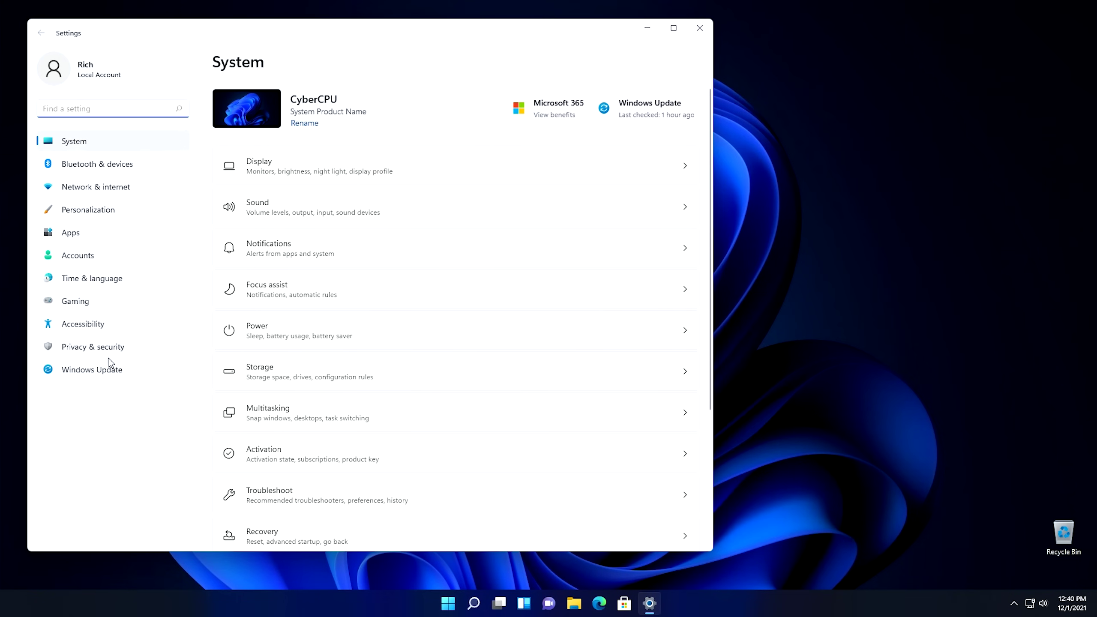
pyautogui.click(102, 351)
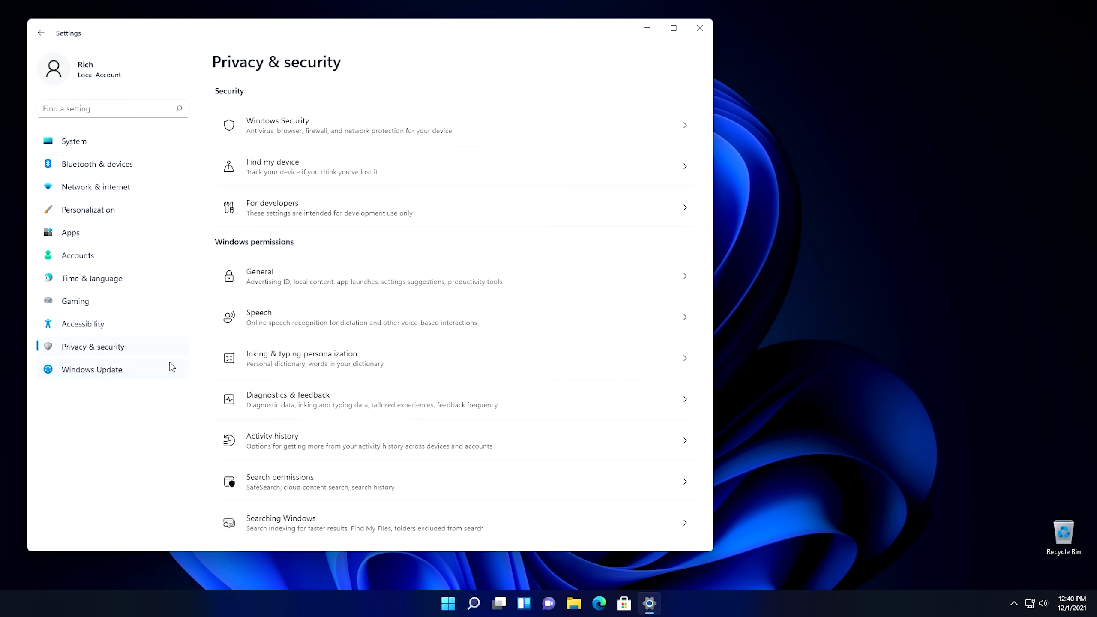
pyautogui.click(304, 402)
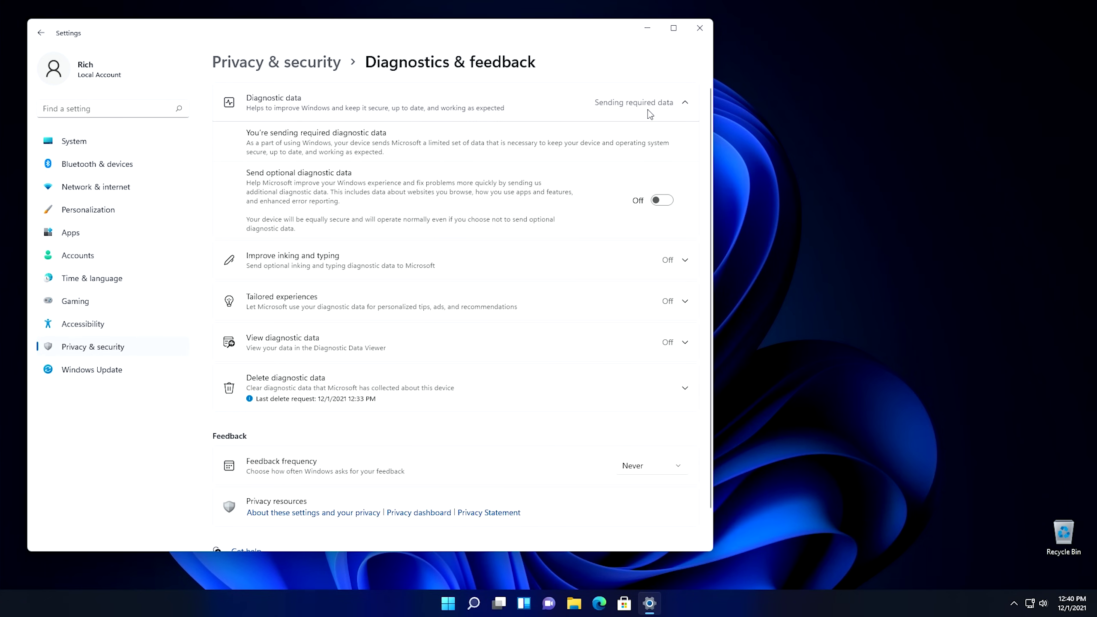
# Search for and open Registry Editor, allow it to make changes, and move its window so the Settings categories stay readable
pyautogui.click(447, 605)
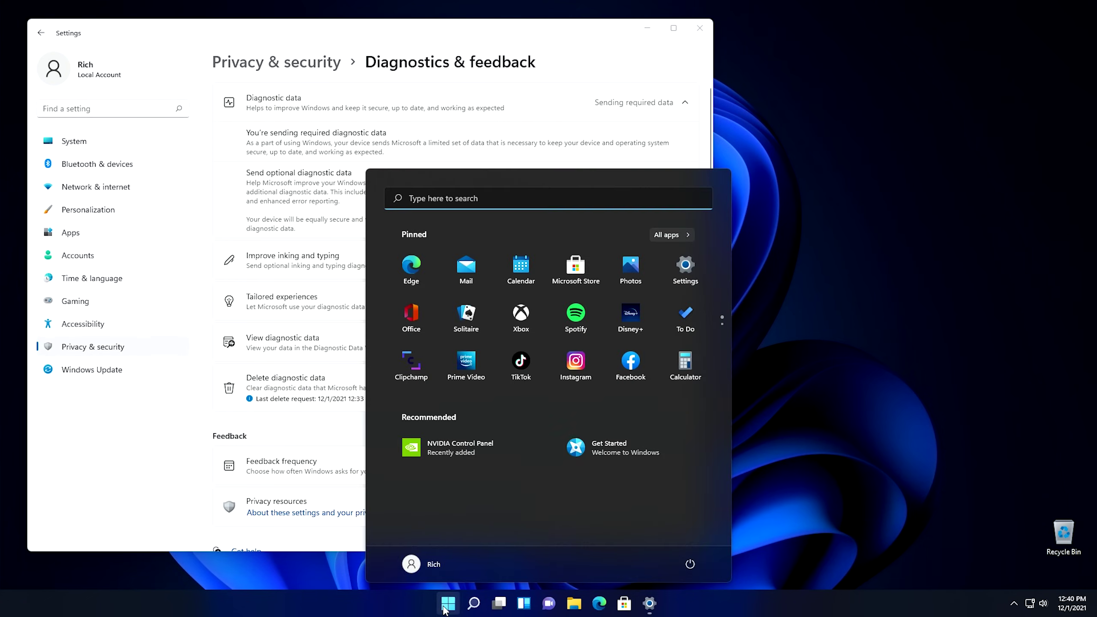
pyautogui.write('regedit')
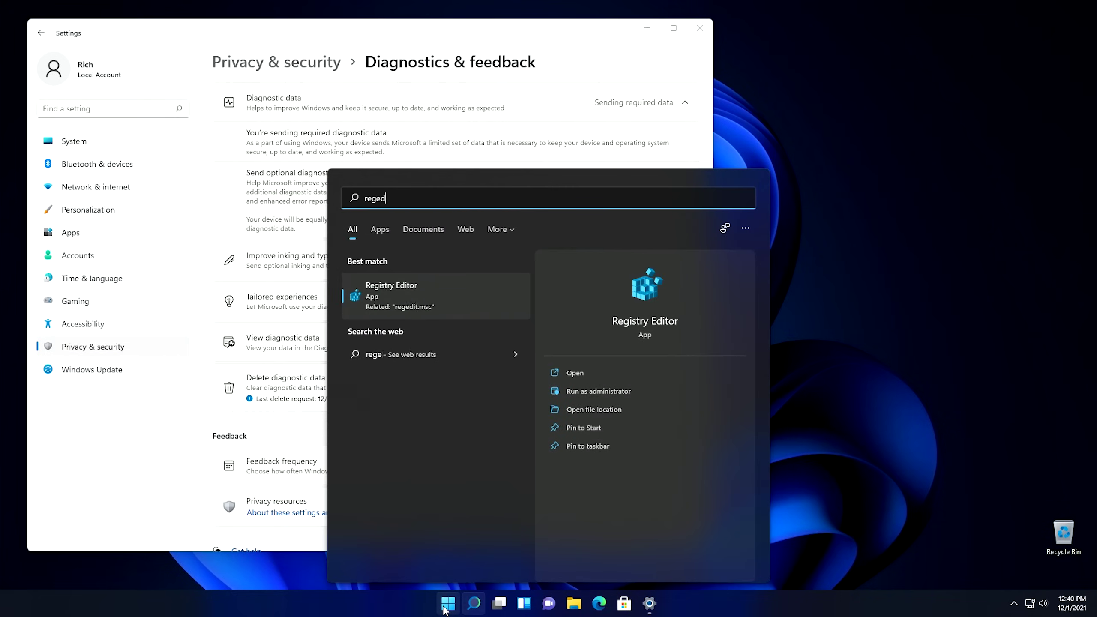
pyautogui.click(446, 294)
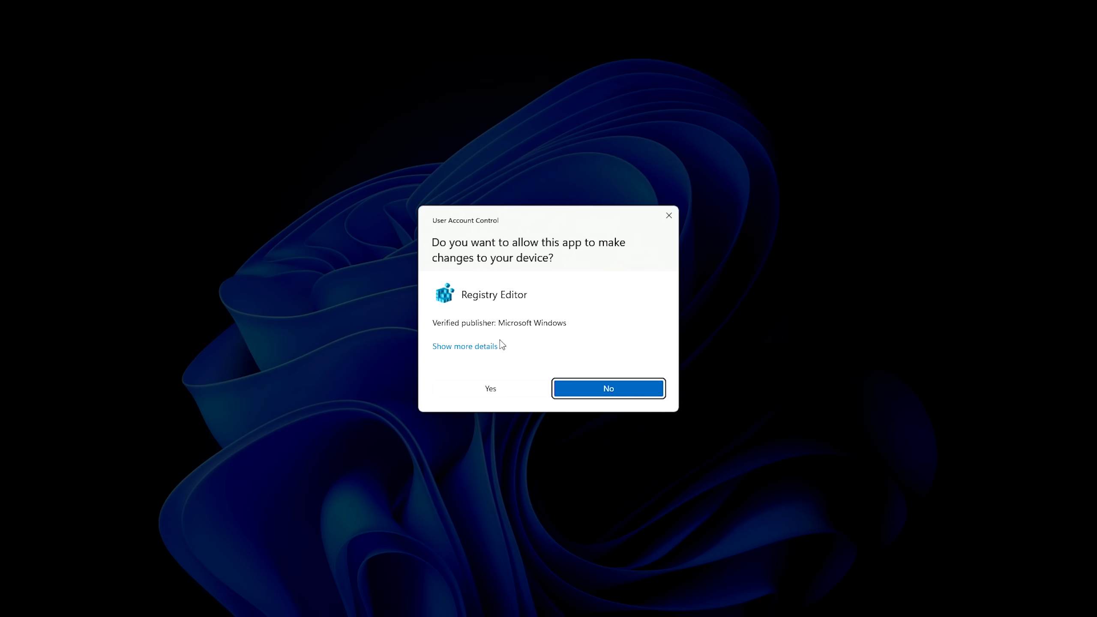
pyautogui.click(487, 389)
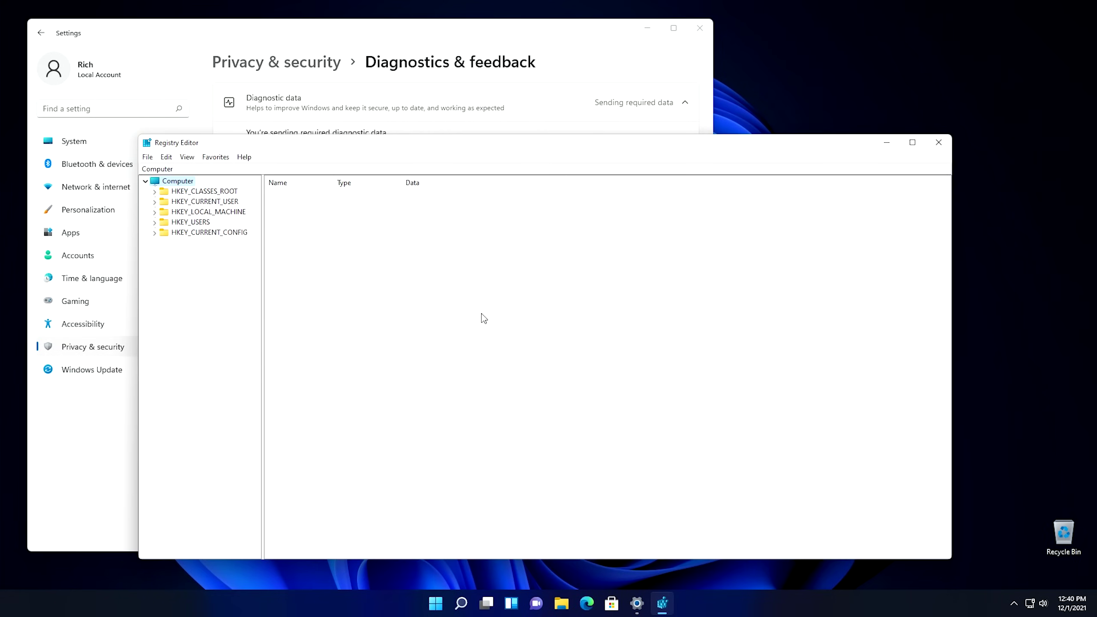
pyautogui.moveTo(473, 148); pyautogui.dragTo(559, 143)
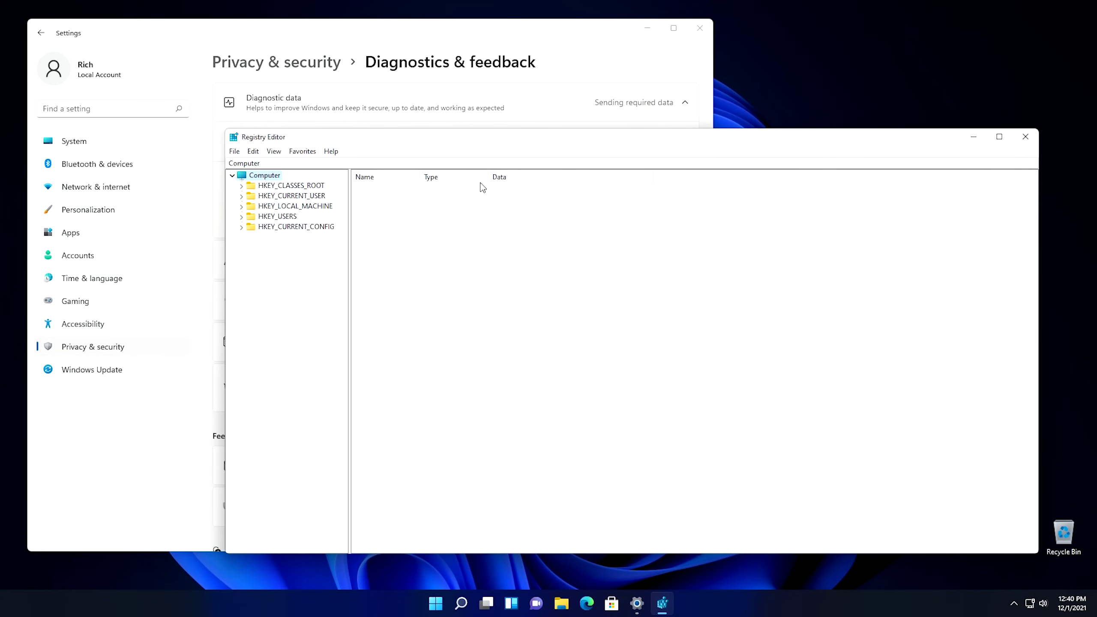
# Expand the registry tree to HKEY_LOCAL_MACHINE\SOFTWARE\Policies\Microsoft\Windows and widen the key pane to show the full subkey names
pyautogui.doubleClick(314, 207)
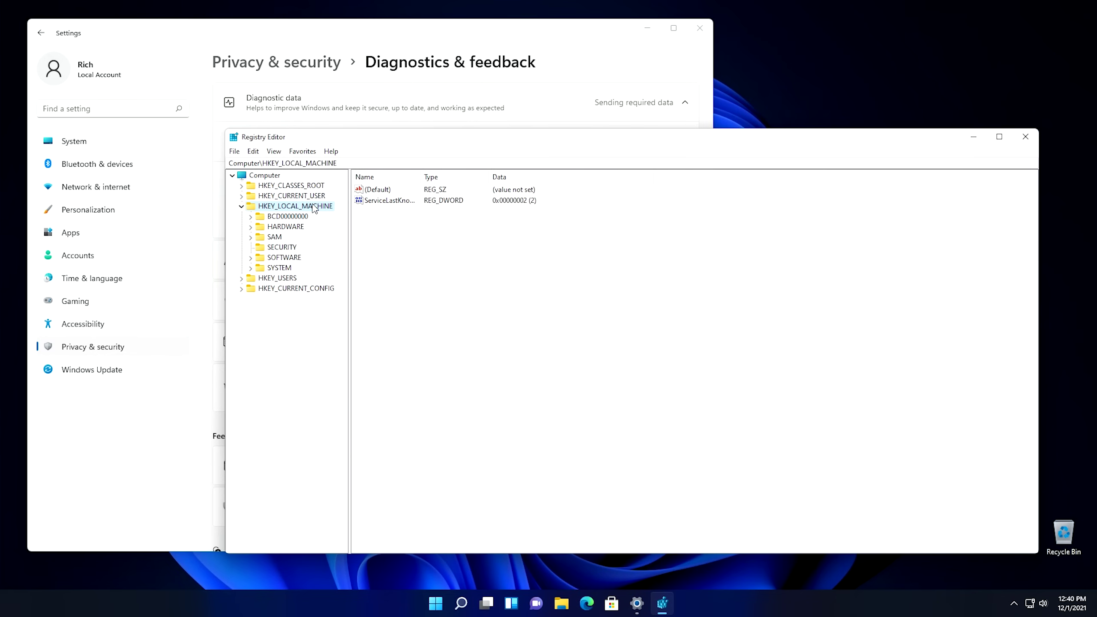
pyautogui.doubleClick(291, 258)
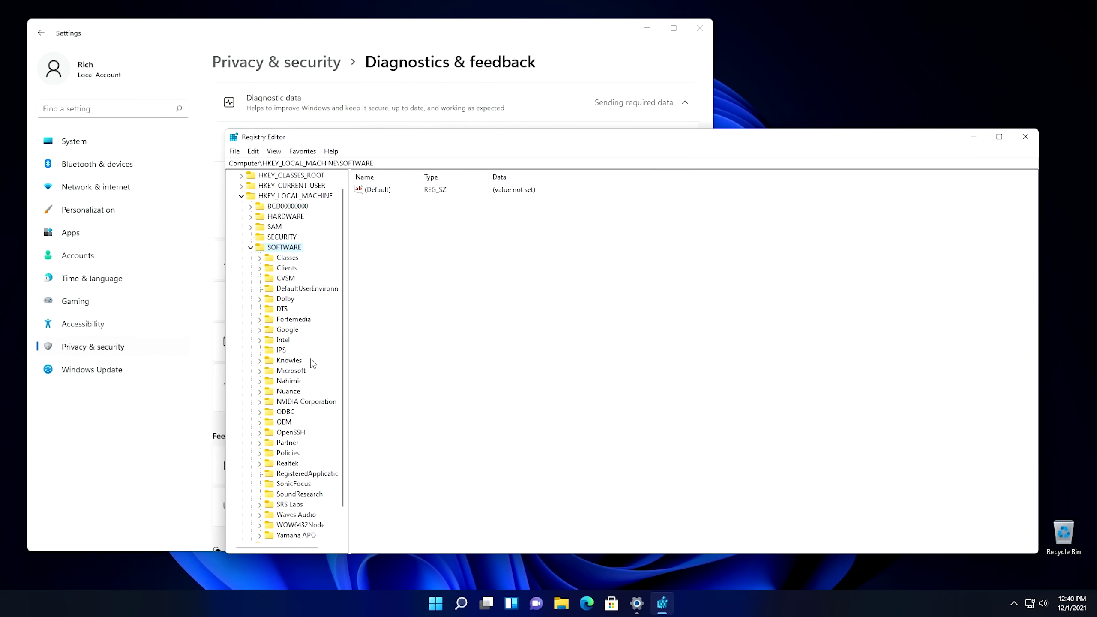
pyautogui.doubleClick(292, 453)
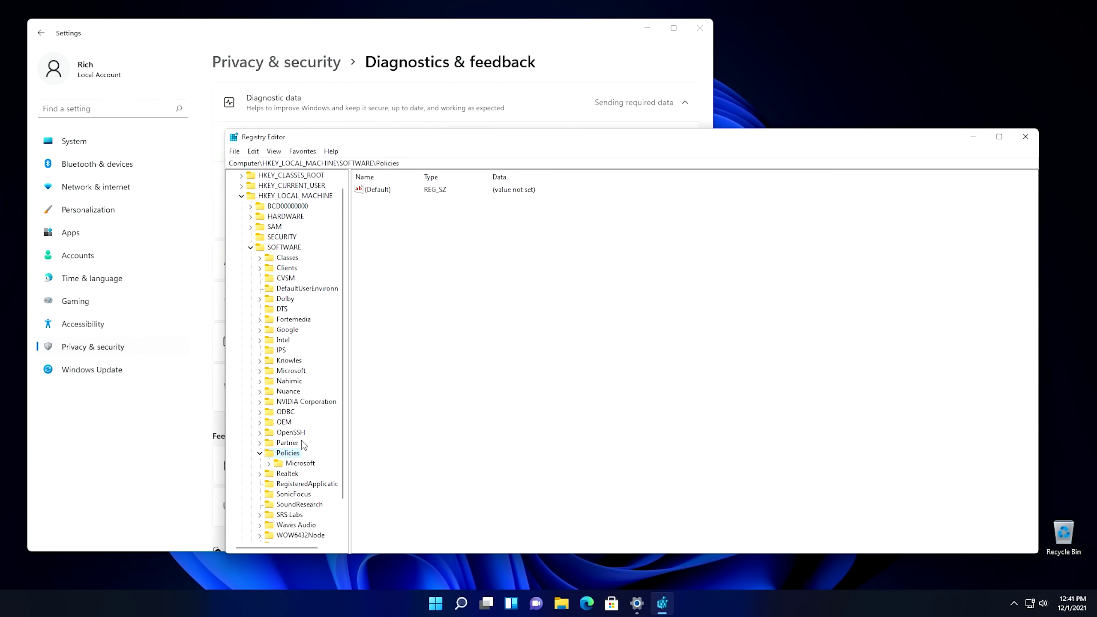
pyautogui.doubleClick(302, 463)
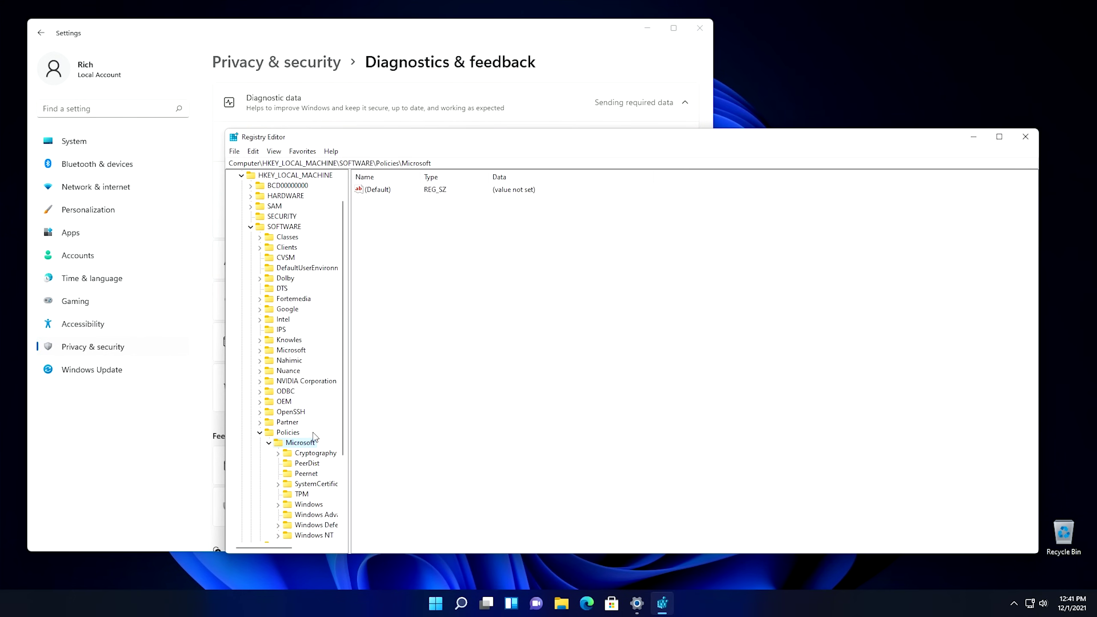
pyautogui.scroll(-4, 319, 432)
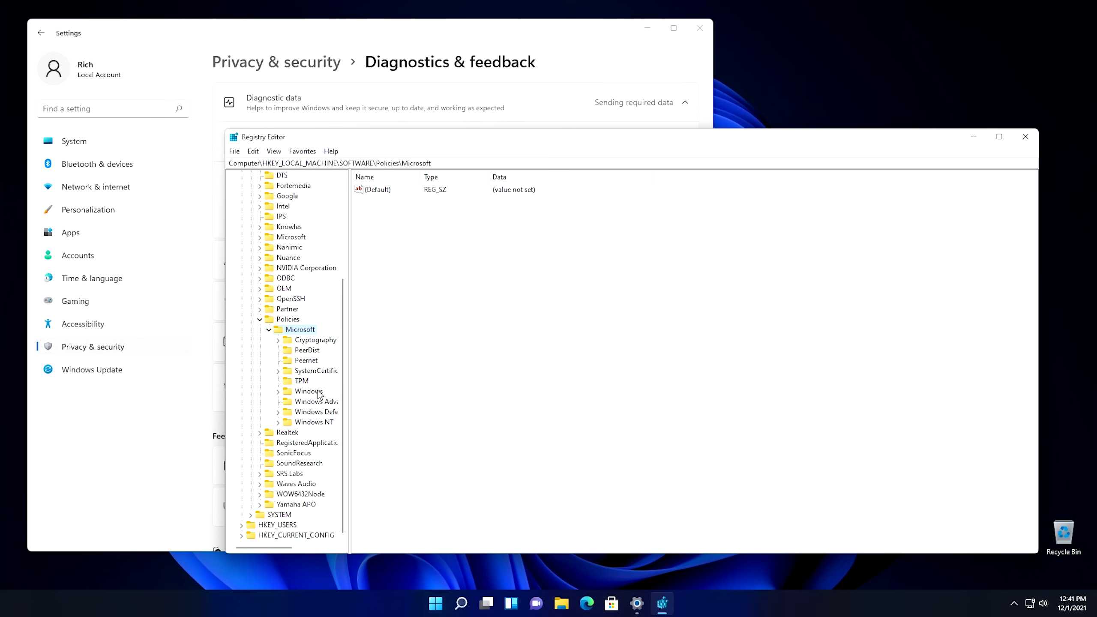
pyautogui.doubleClick(320, 392)
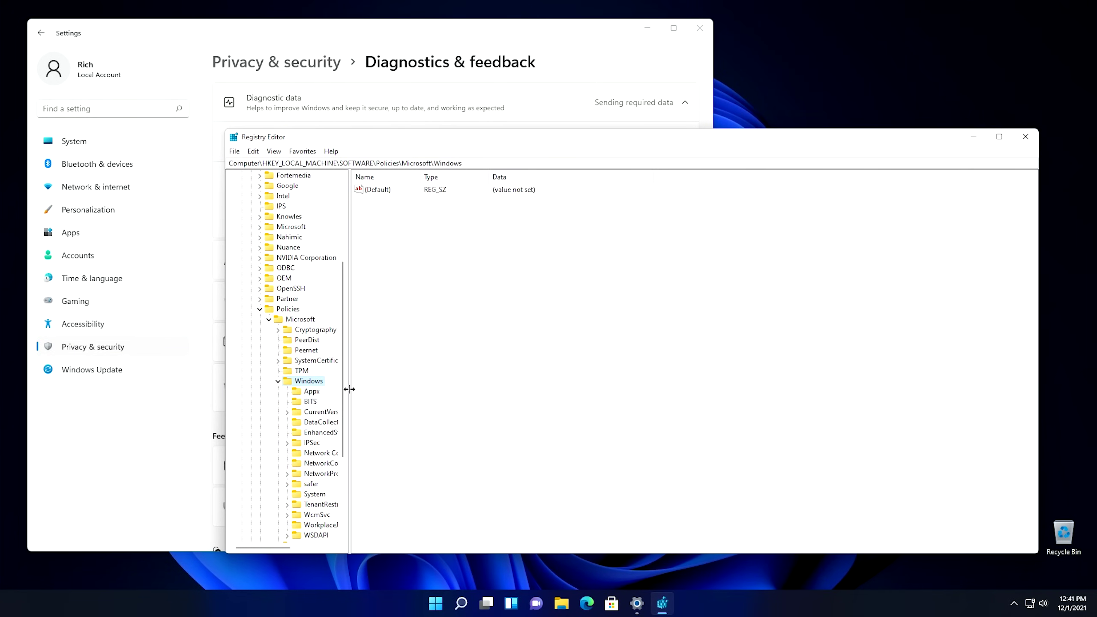
pyautogui.moveTo(350, 391); pyautogui.dragTo(402, 389)
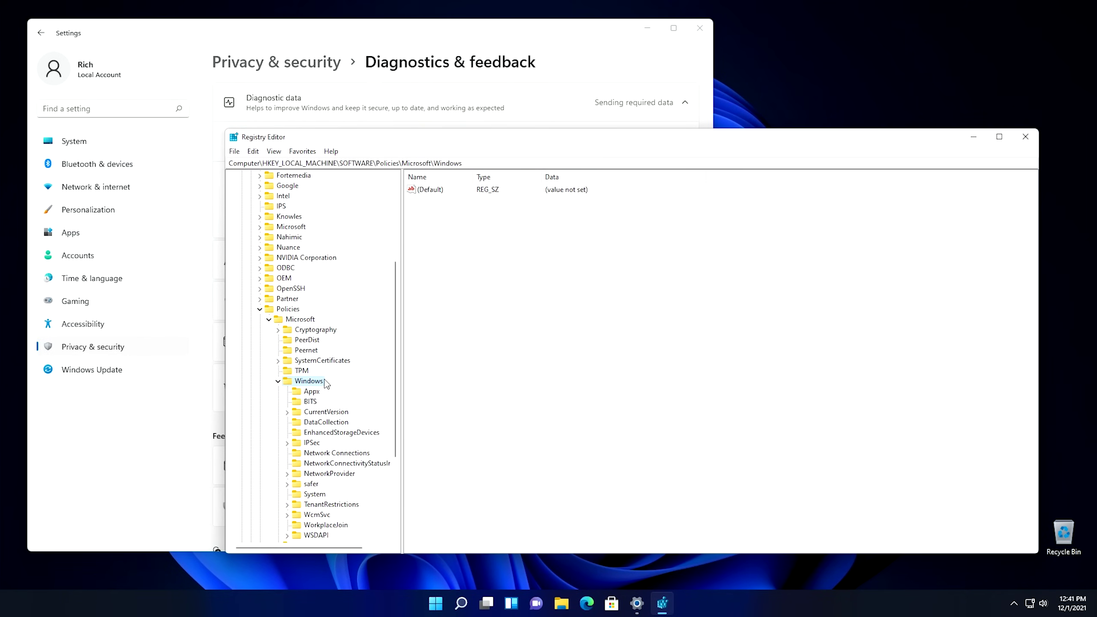
pyautogui.scroll(-2, 336, 387)
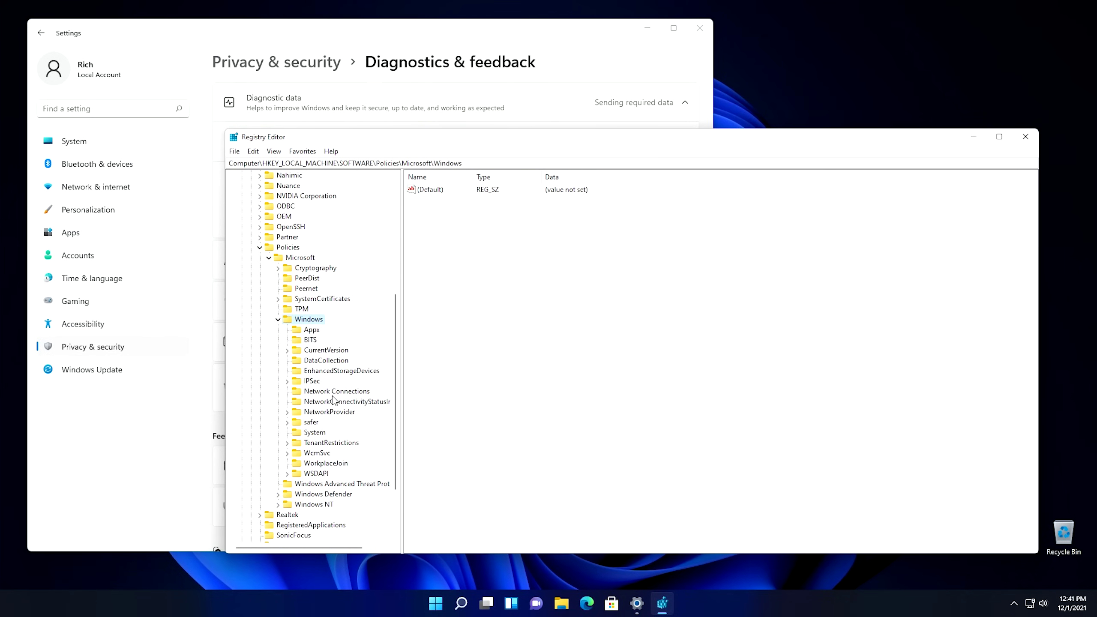
# Create a DWORD (32-bit) value named AllowTelemetry in the DataCollection key
pyautogui.click(326, 362)
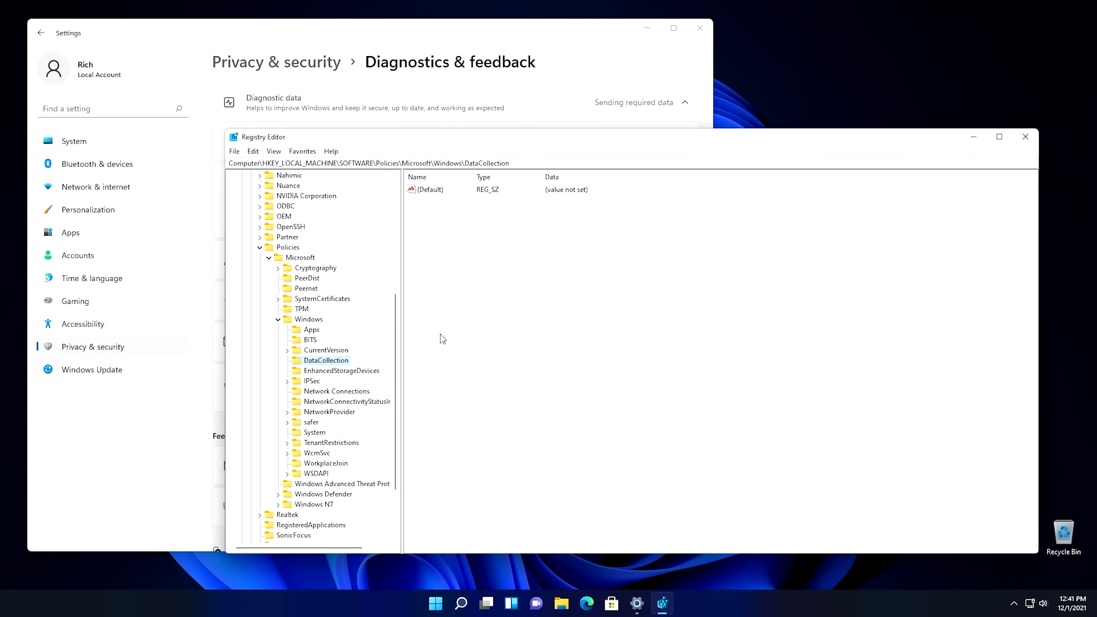
pyautogui.rightClick(458, 269)
pyautogui.moveTo(484, 271)
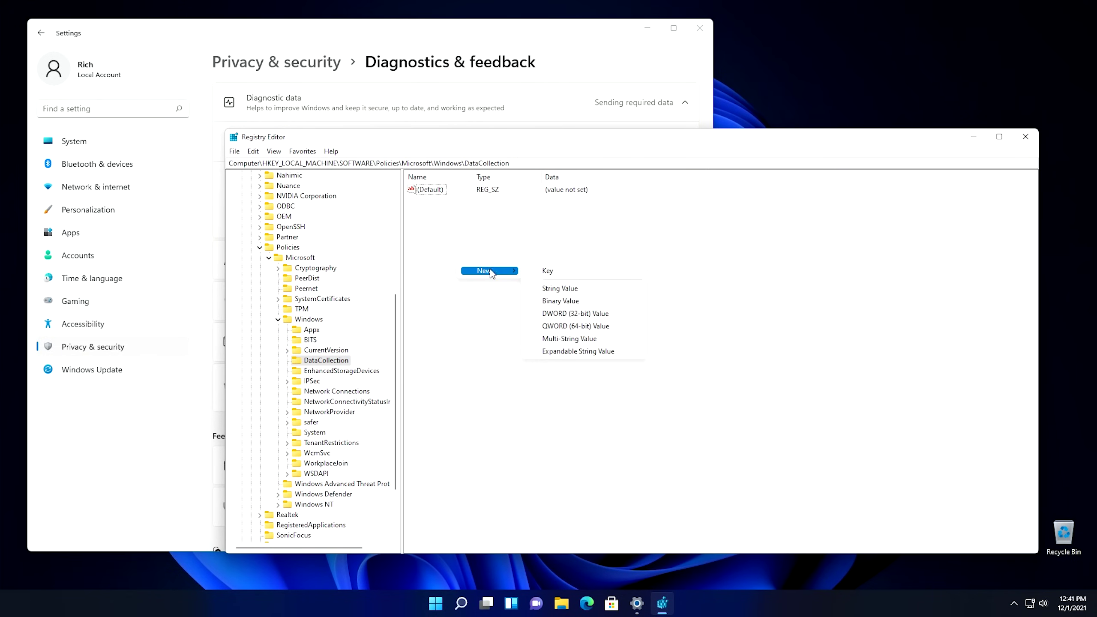
pyautogui.click(562, 314)
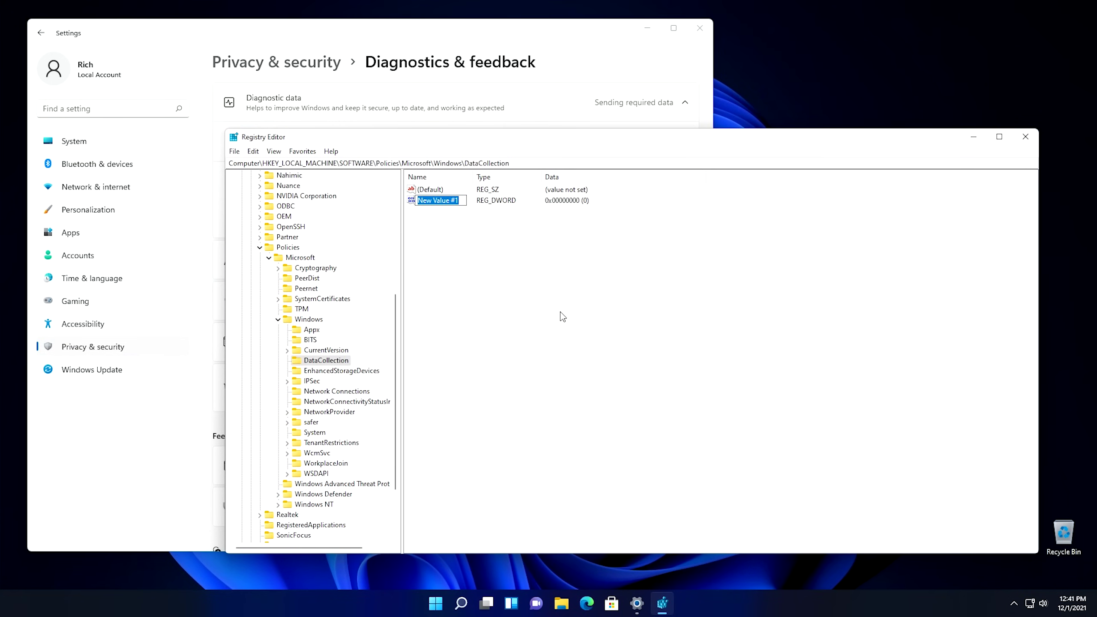
pyautogui.write('AllowTelemetry')
pyautogui.press('Return')
# Open AllowTelemetry for editing, move its dialog clear of the value list, and accept 0 as the value data
pyautogui.doubleClick(453, 201)
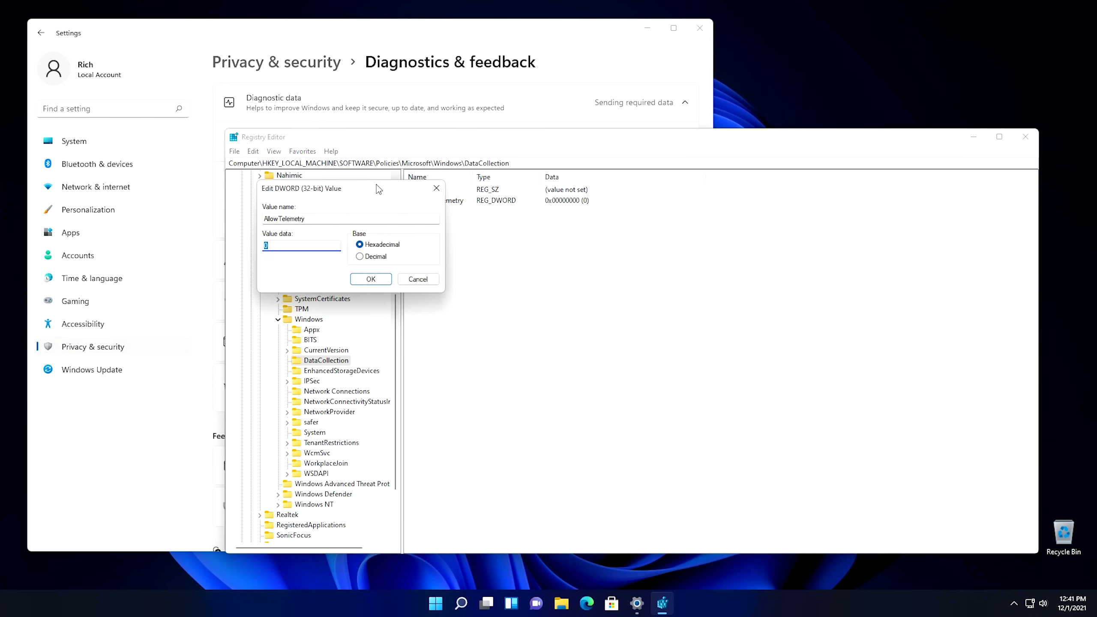
pyautogui.moveTo(378, 189); pyautogui.dragTo(529, 233)
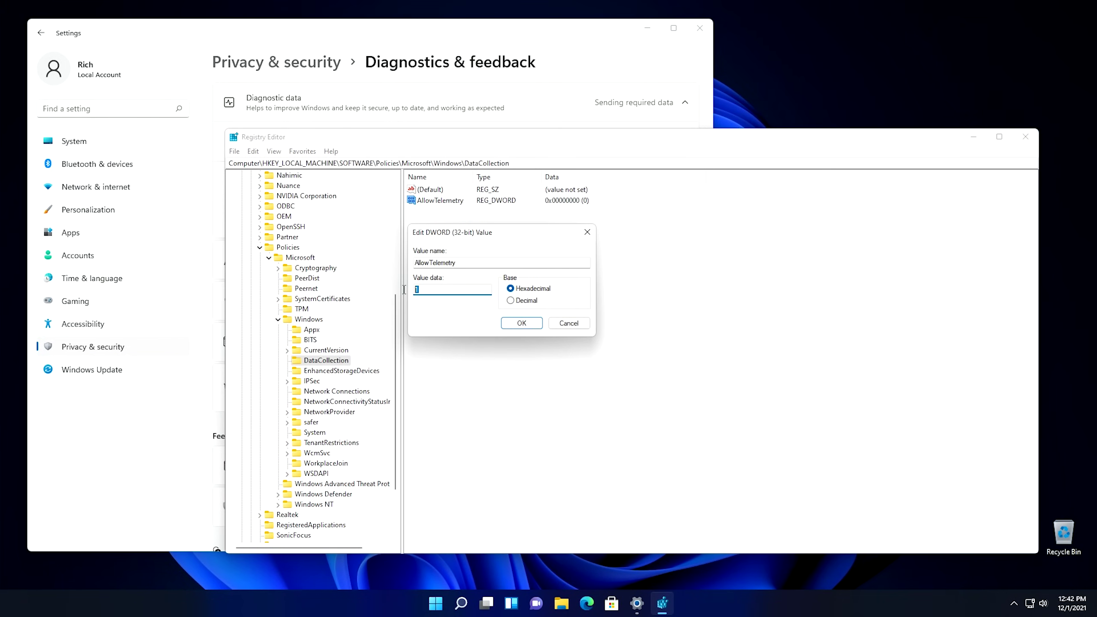
pyautogui.click(521, 323)
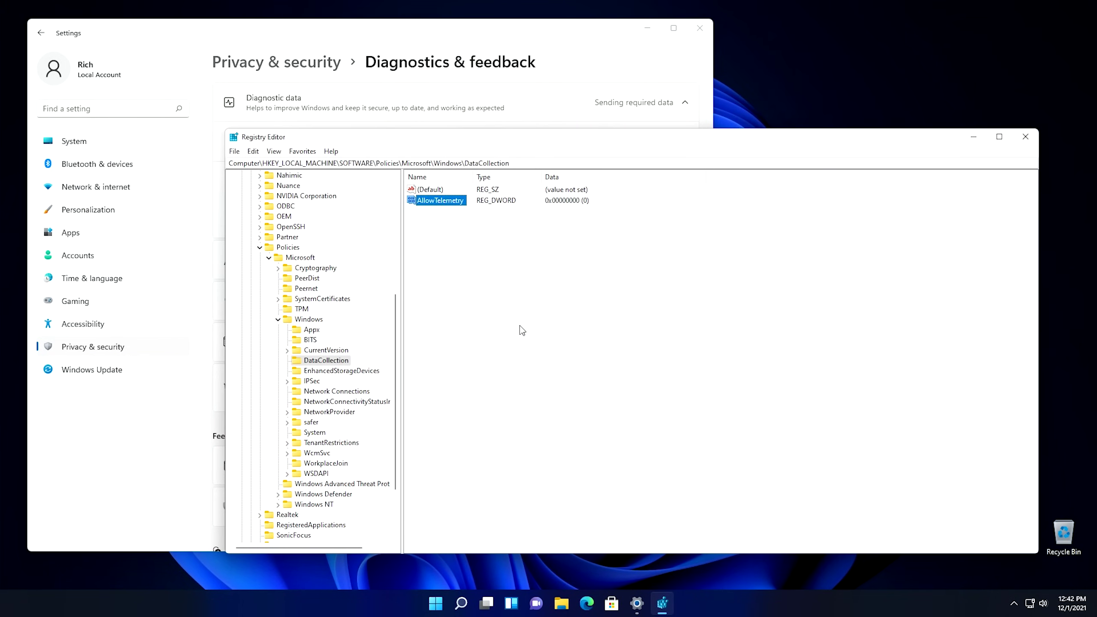
pyautogui.click(445, 225)
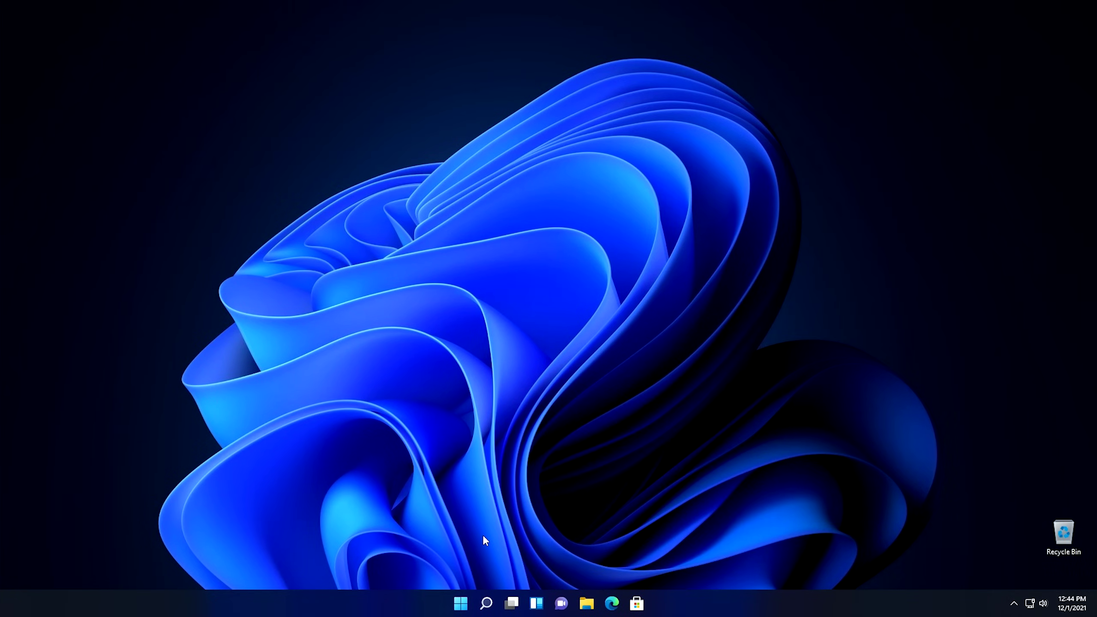
# Open Settings and check the Diagnostic data section under Privacy & security > Diagnostics & feedback
pyautogui.click(461, 603)
pyautogui.click(691, 268)
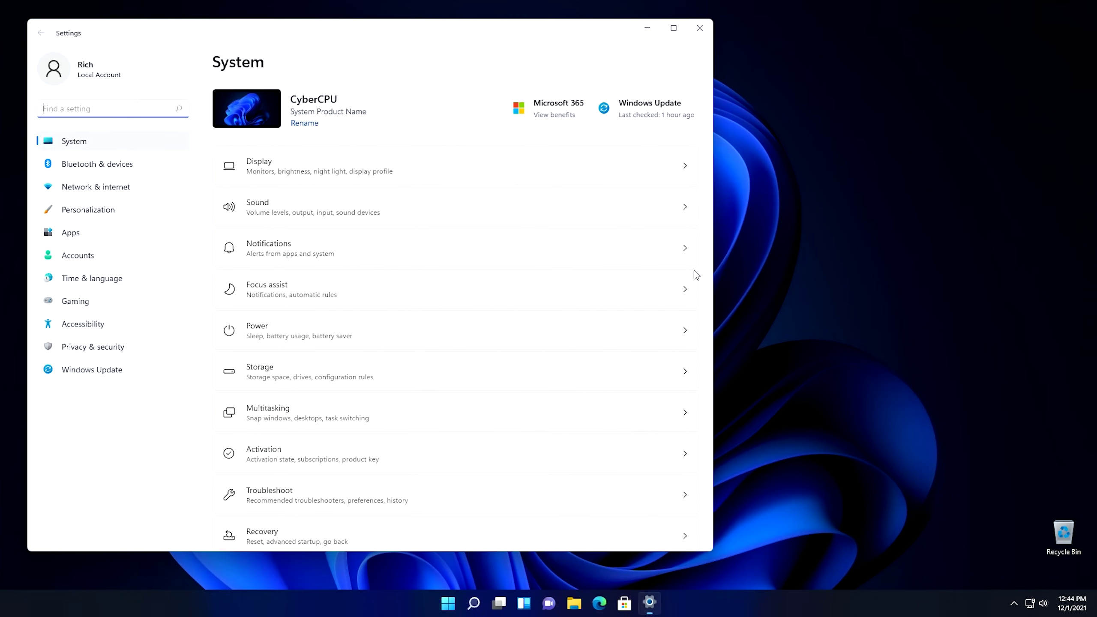
pyautogui.click(84, 348)
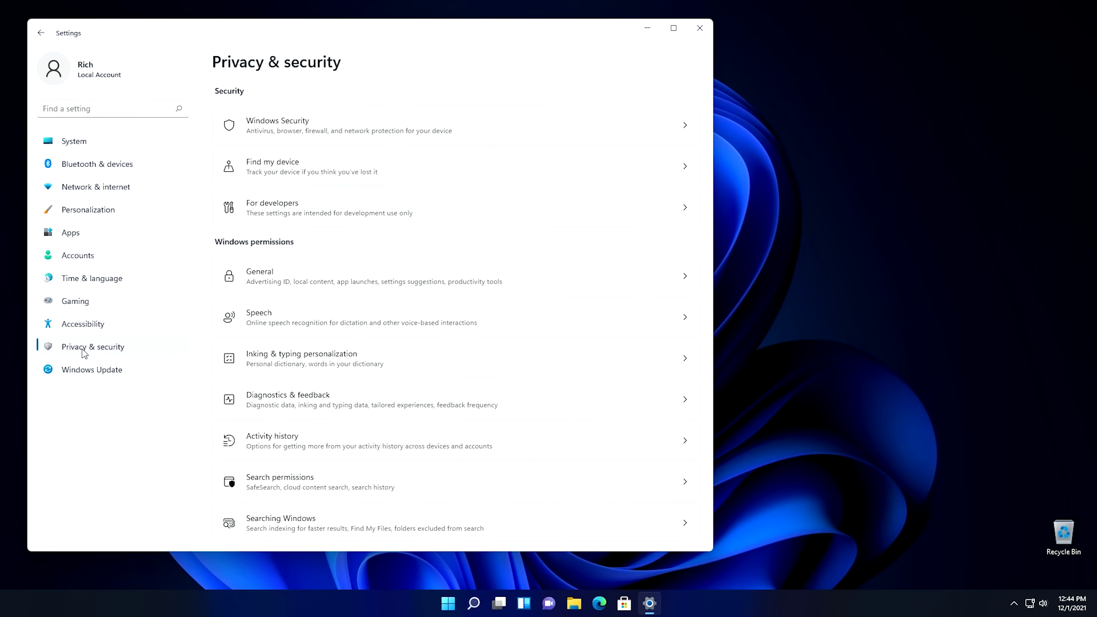
pyautogui.click(280, 397)
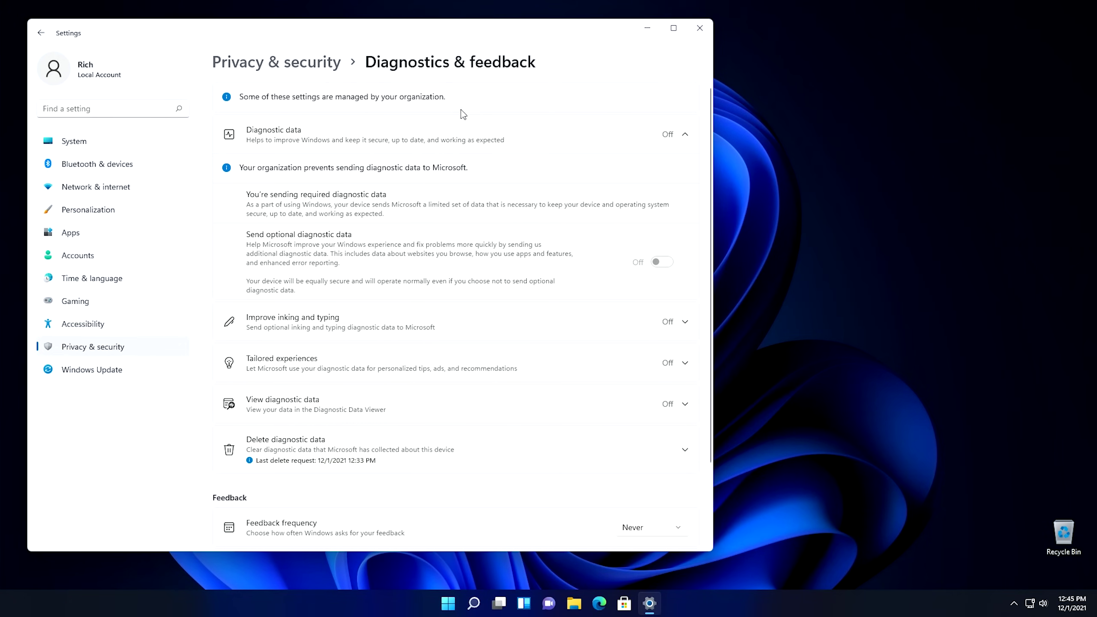
pyautogui.click(689, 140)
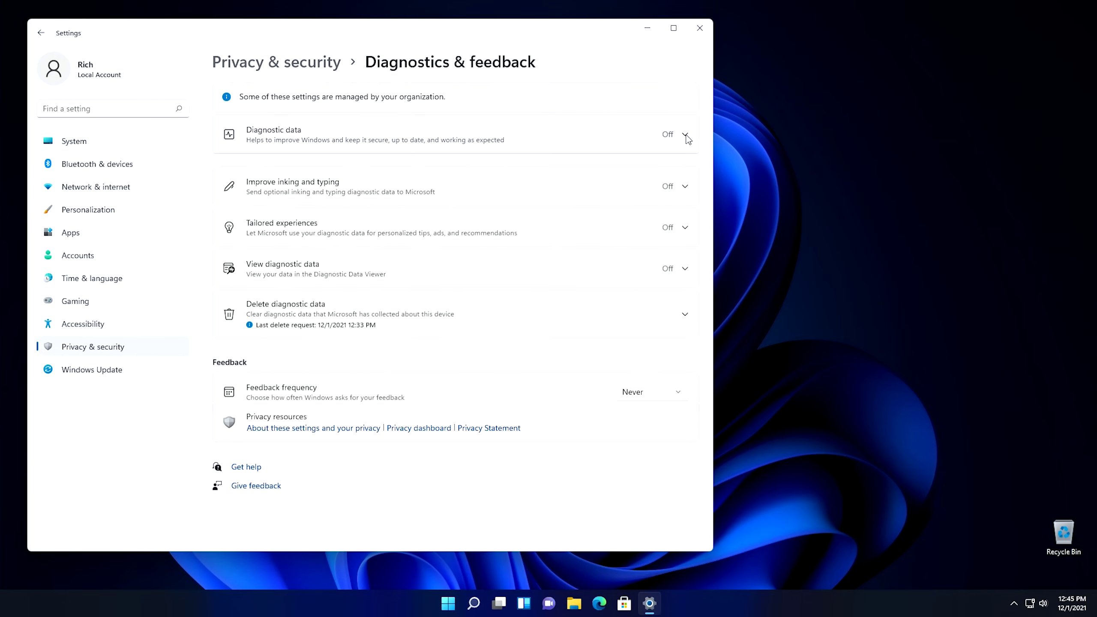
pyautogui.click(668, 138)
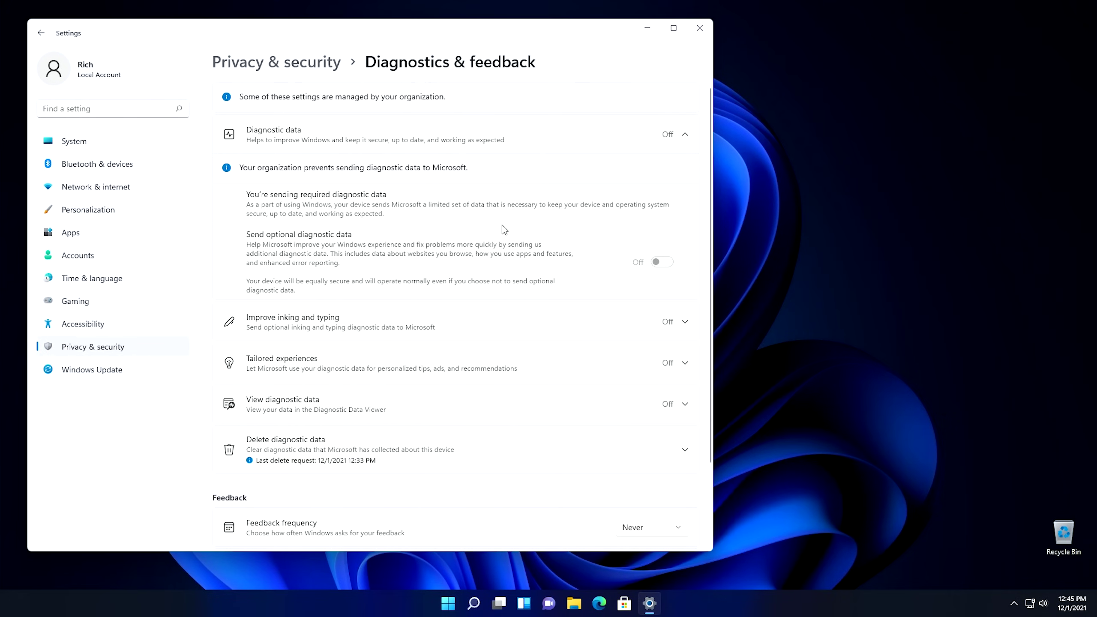